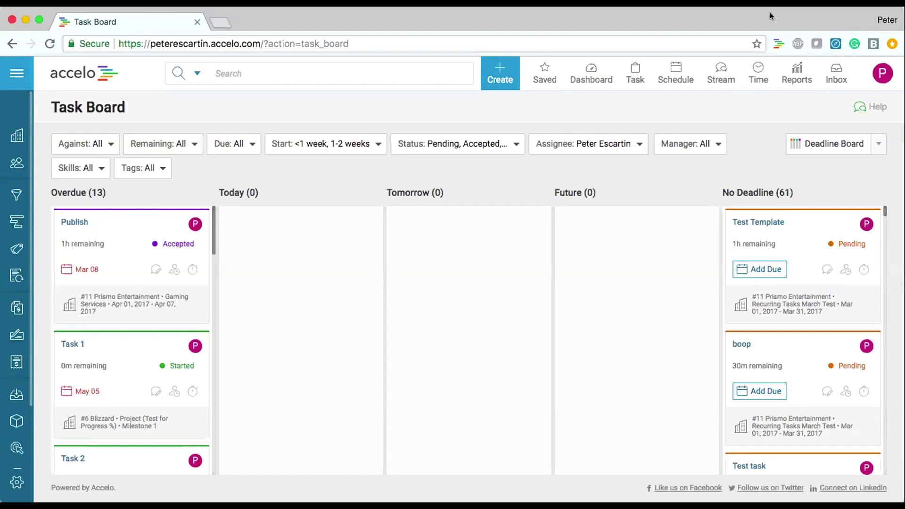
# Open the Rates list within the Billing & Rates section of the system configuration.
pyautogui.click(17, 72)
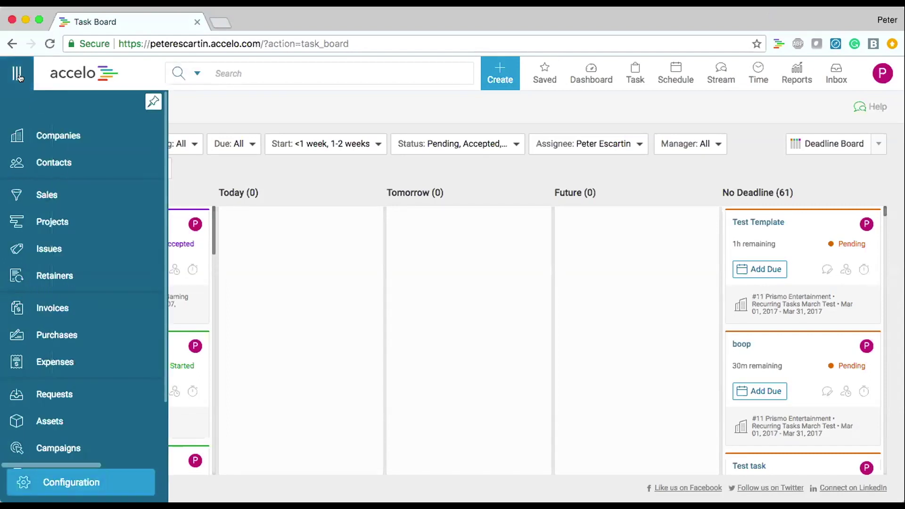
pyautogui.click(81, 481)
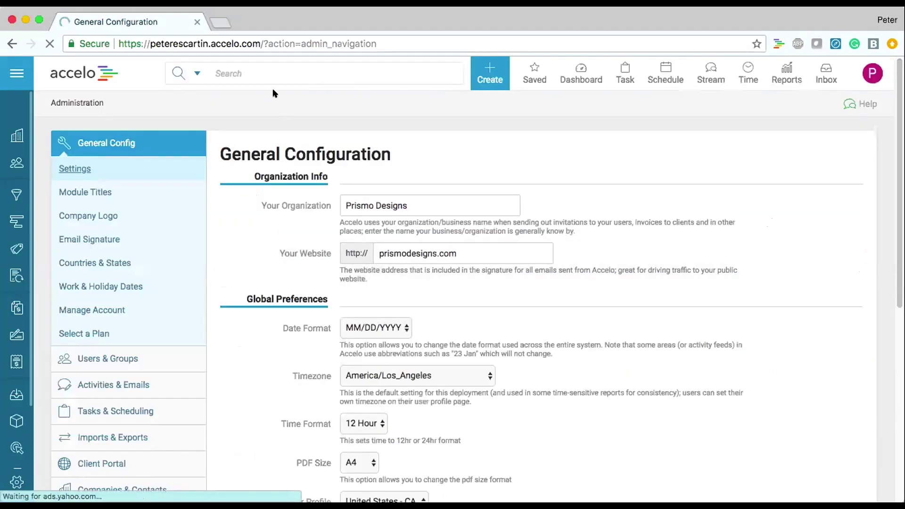
pyautogui.scroll(-5, 210, 118)
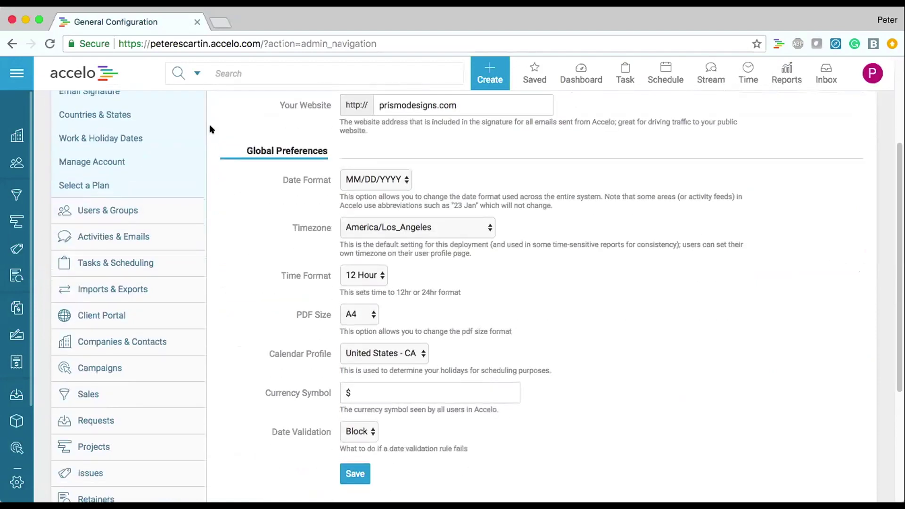
pyautogui.scroll(-5, 210, 128)
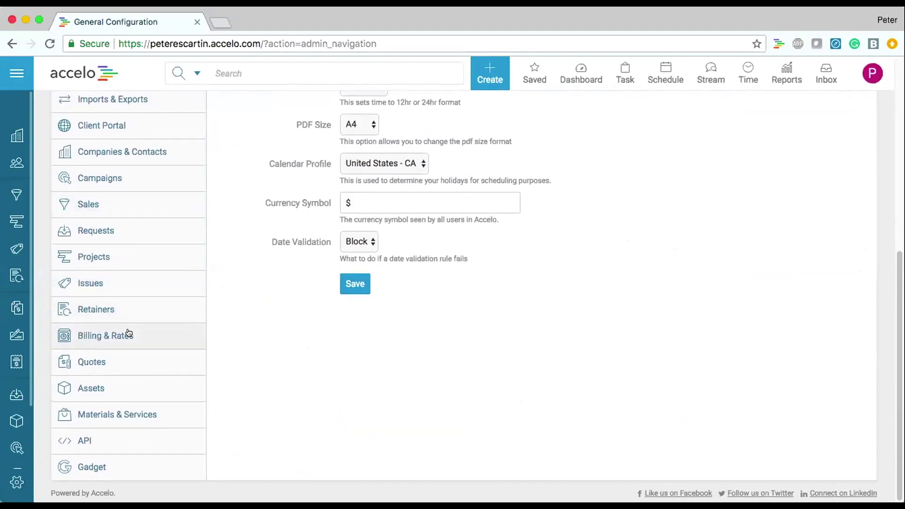
pyautogui.click(128, 333)
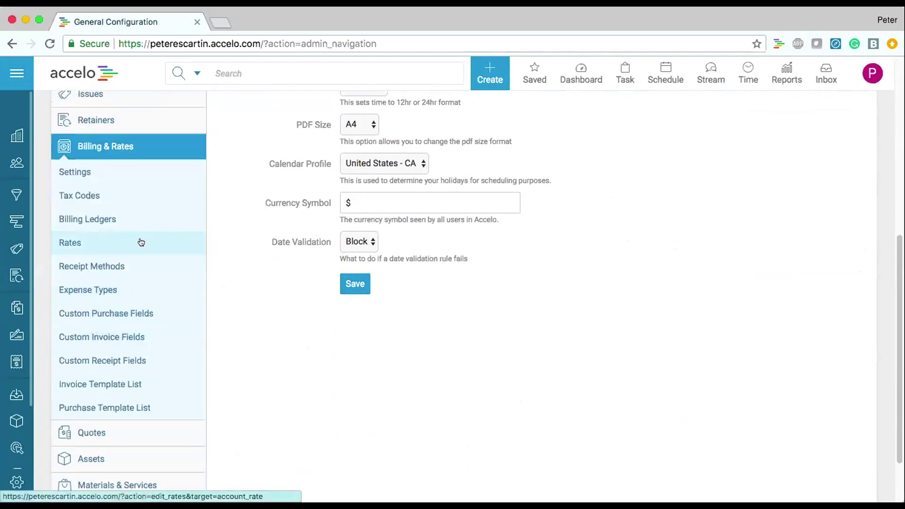
pyautogui.click(141, 243)
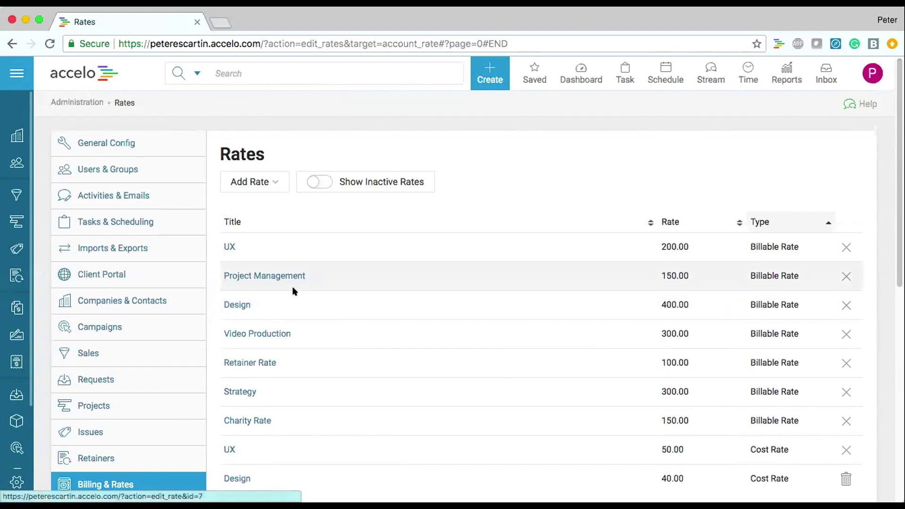
# Create a cost rate titled Jr. Engineer with an hourly rate of 70.00 and save it.
pyautogui.scroll(-3, 403, 269)
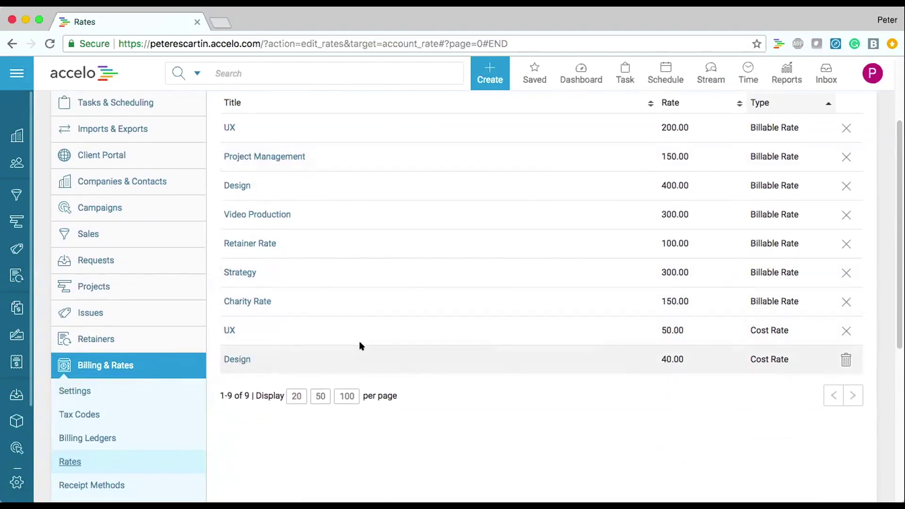
pyautogui.scroll(3, 360, 346)
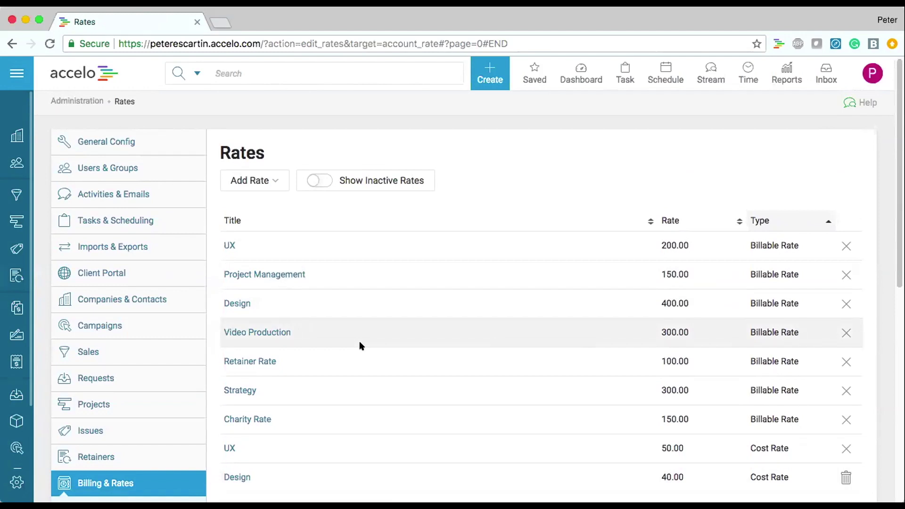
pyautogui.scroll(-2, 360, 345)
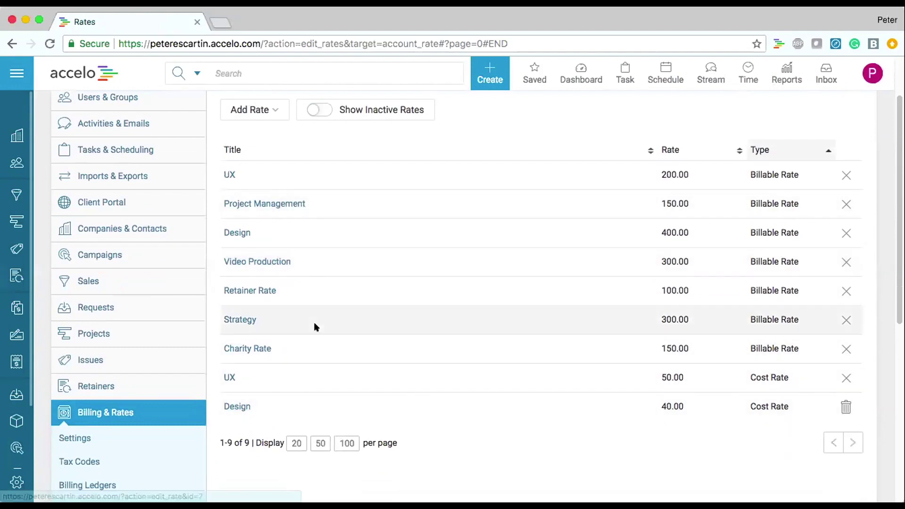
pyautogui.scroll(2, 314, 327)
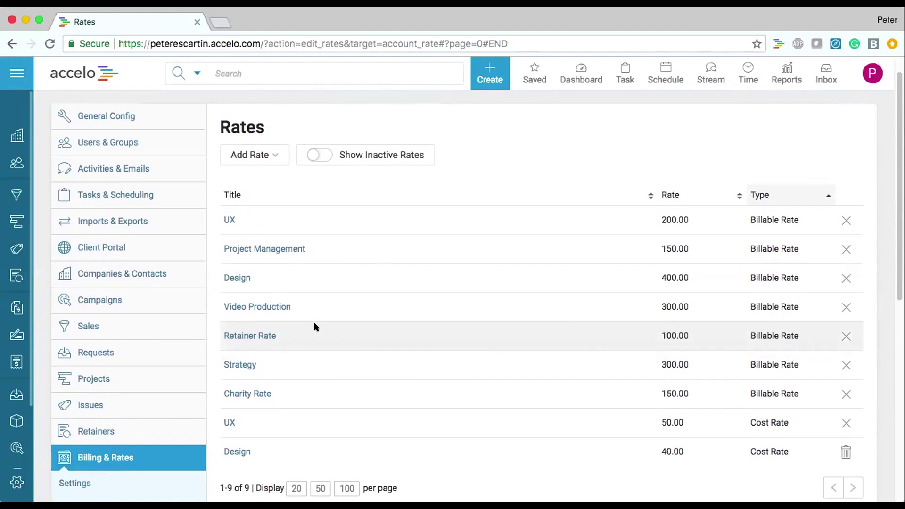
pyautogui.click(267, 155)
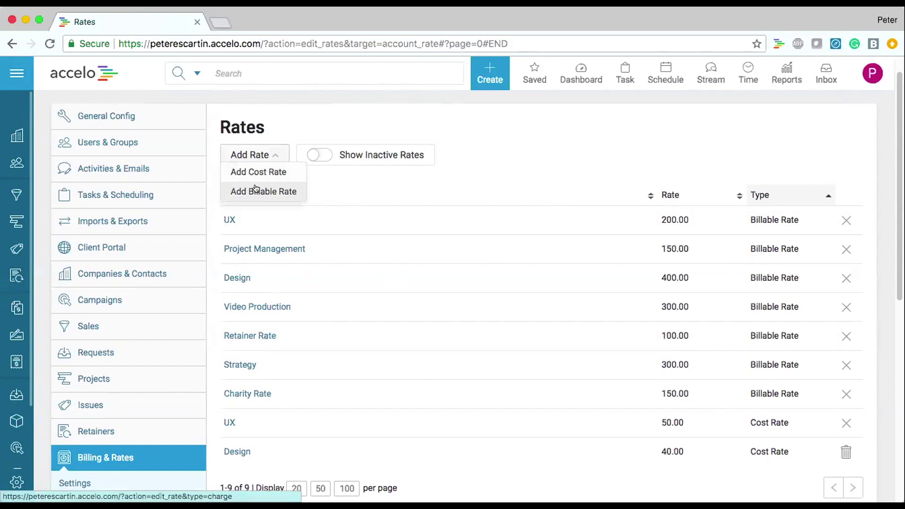
pyautogui.click(258, 172)
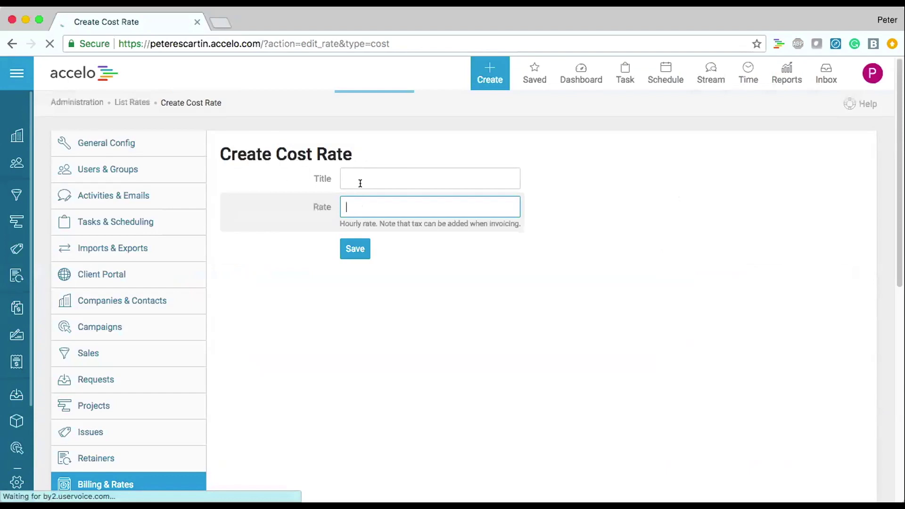
pyautogui.click(359, 182)
pyautogui.write('Jr. Engineer')
pyautogui.click(358, 196)
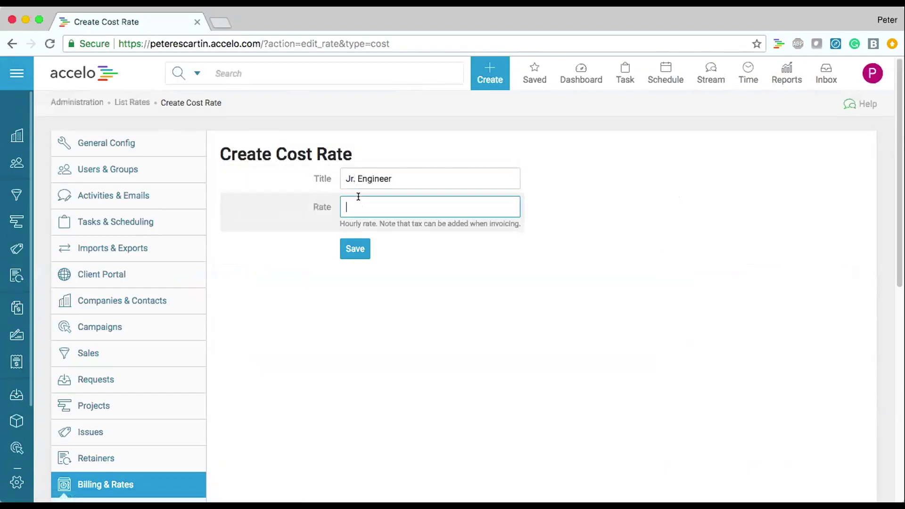
pyautogui.write('70.00')
pyautogui.click(371, 265)
pyautogui.click(357, 250)
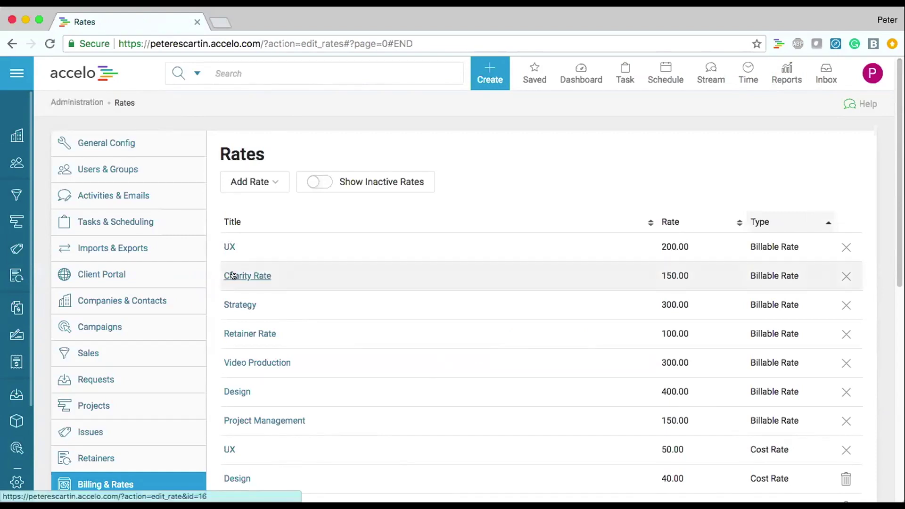
# Find the contractor whose position is Video Production/Editor in the user list and open that user's record for editing.
pyautogui.click(125, 178)
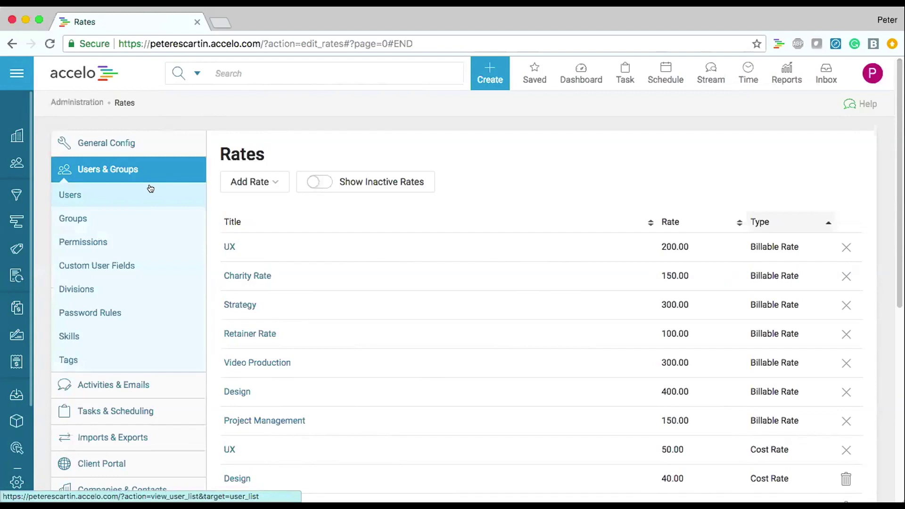
pyautogui.click(151, 188)
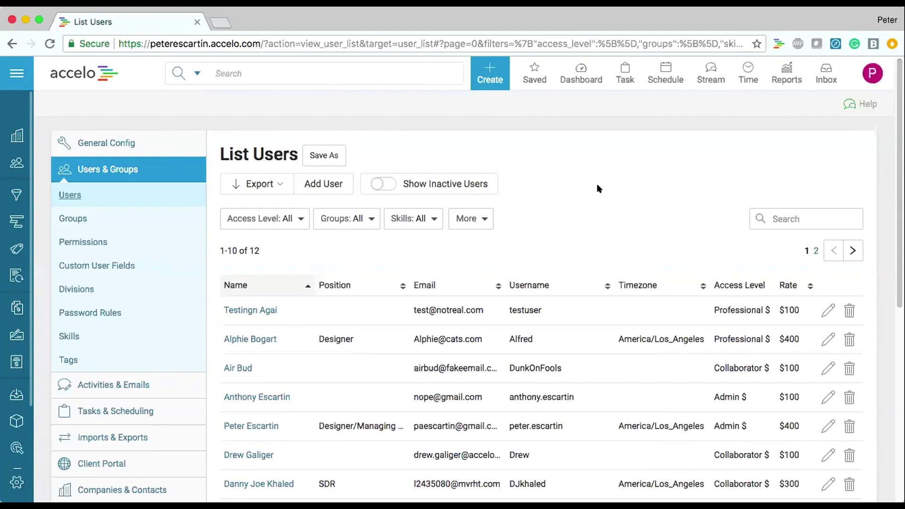
pyautogui.scroll(-2, 598, 189)
pyautogui.scroll(-2, 597, 184)
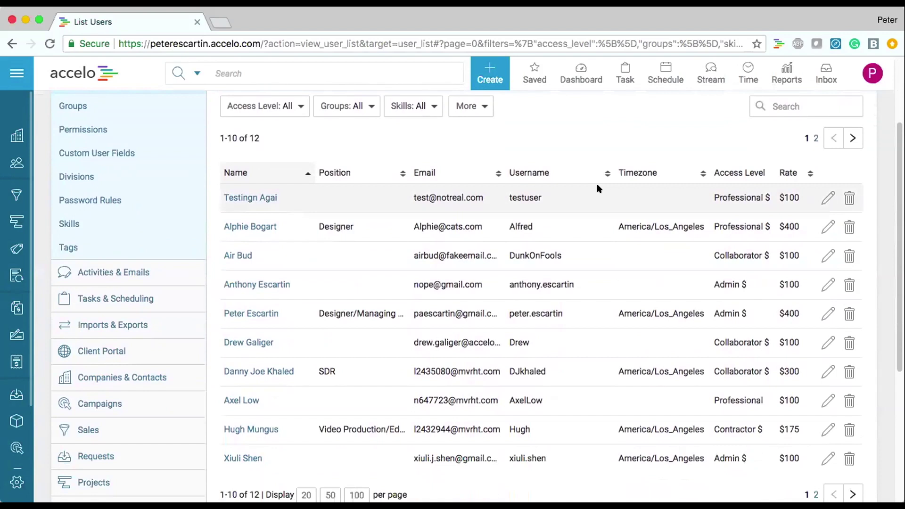
pyautogui.scroll(-3, 597, 187)
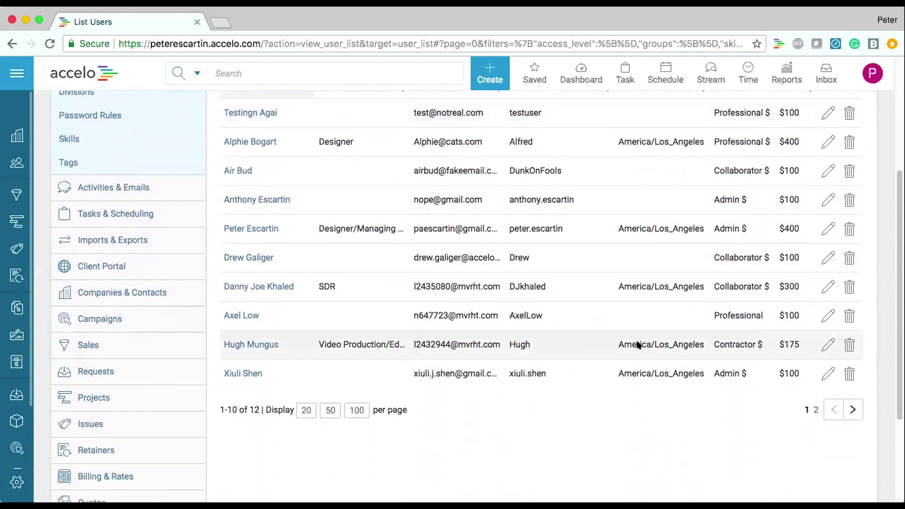
pyautogui.click(827, 343)
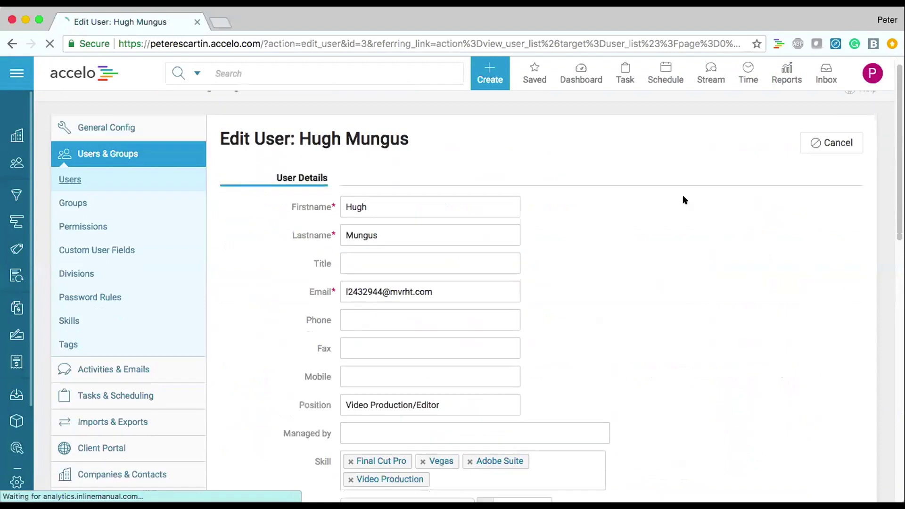
# Clear the override amount beside the user's default billable rate, leaving Project Management ($150.00) selected.
pyautogui.scroll(-6, 684, 200)
pyautogui.moveTo(256, 223); pyautogui.dragTo(325, 223)
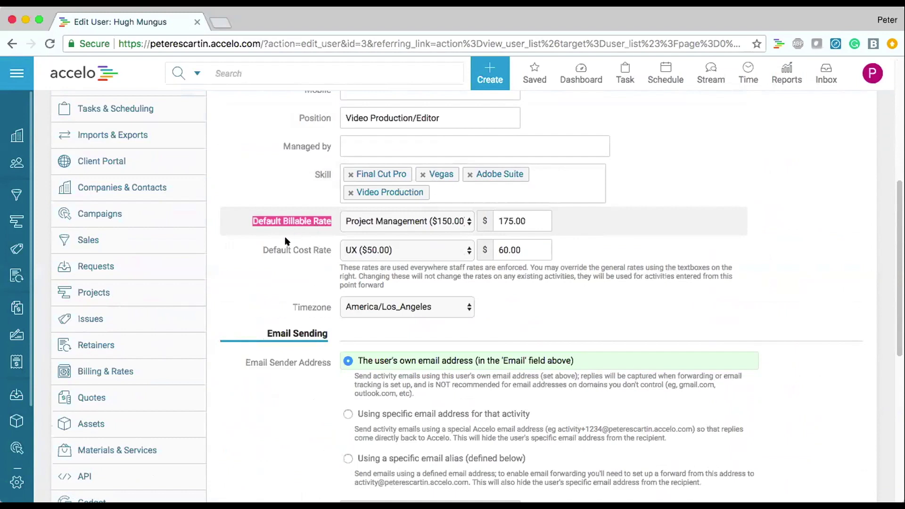
pyautogui.click(264, 250)
pyautogui.moveTo(263, 250); pyautogui.dragTo(325, 250)
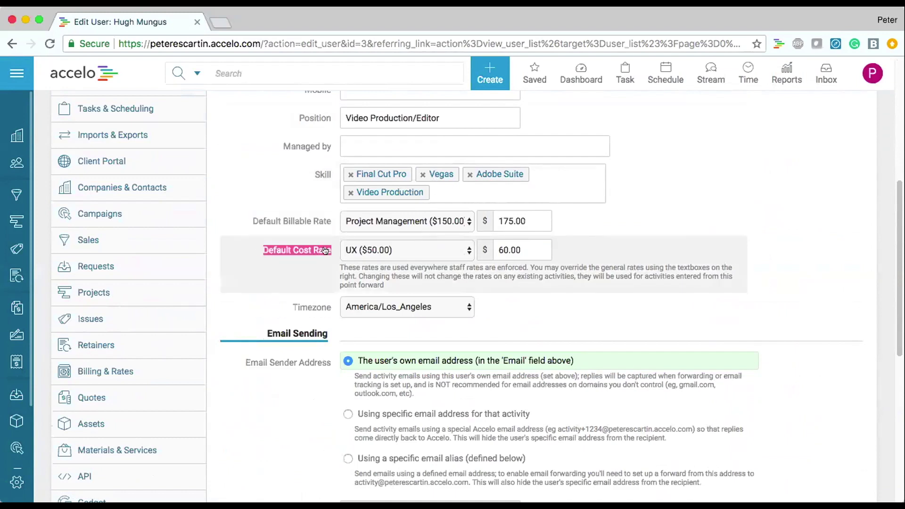
pyautogui.click(249, 224)
pyautogui.moveTo(249, 223); pyautogui.dragTo(311, 231)
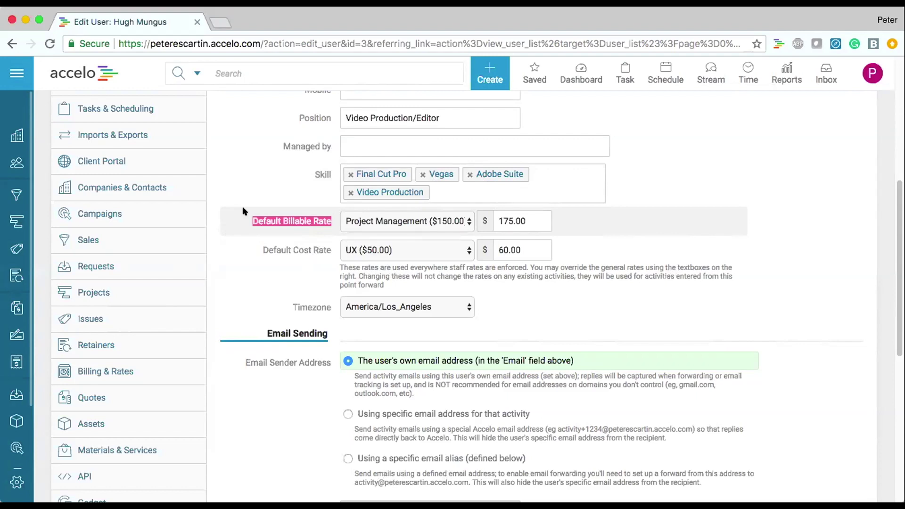
pyautogui.click(513, 220)
pyautogui.doubleClick(513, 220)
pyautogui.press('BackSpace')
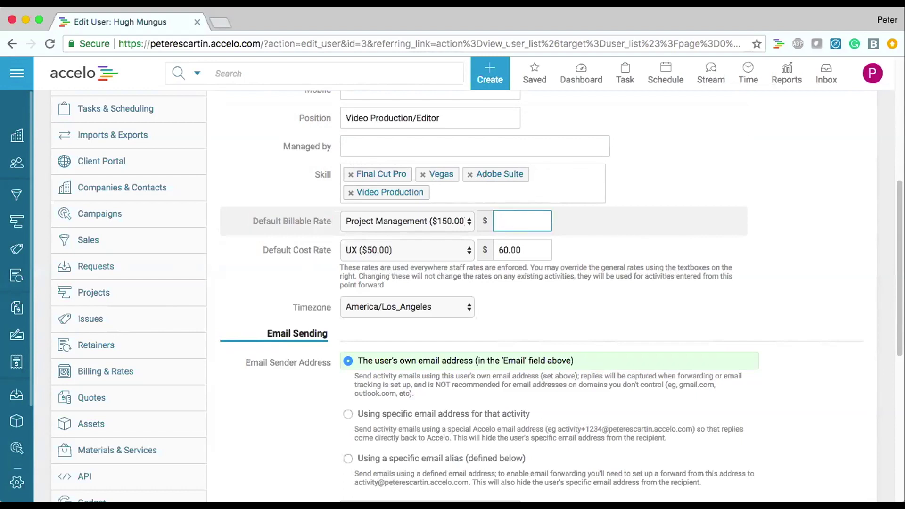
pyautogui.click(750, 229)
pyautogui.click(499, 216)
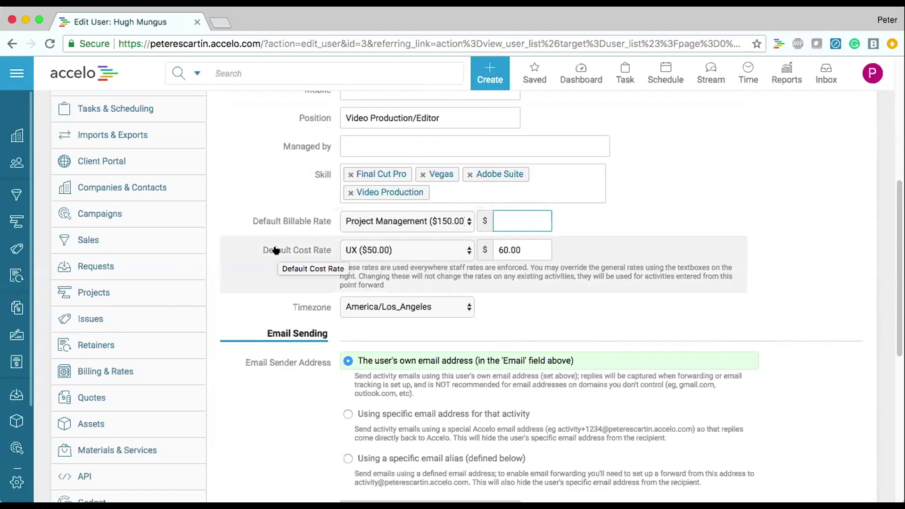
# Set the user's default cost rate to Jr. Engineer ($70.00) with an override of 72.50 and save the user.
pyautogui.click(413, 250)
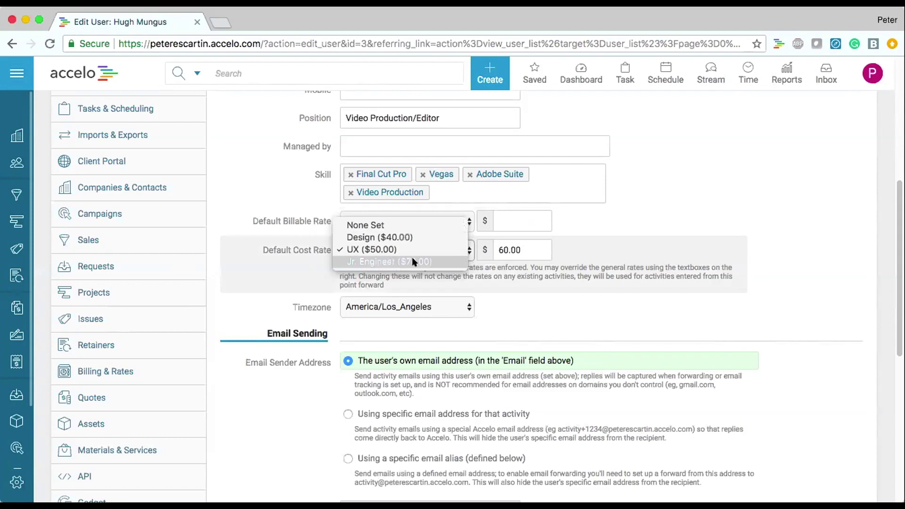
pyautogui.click(420, 262)
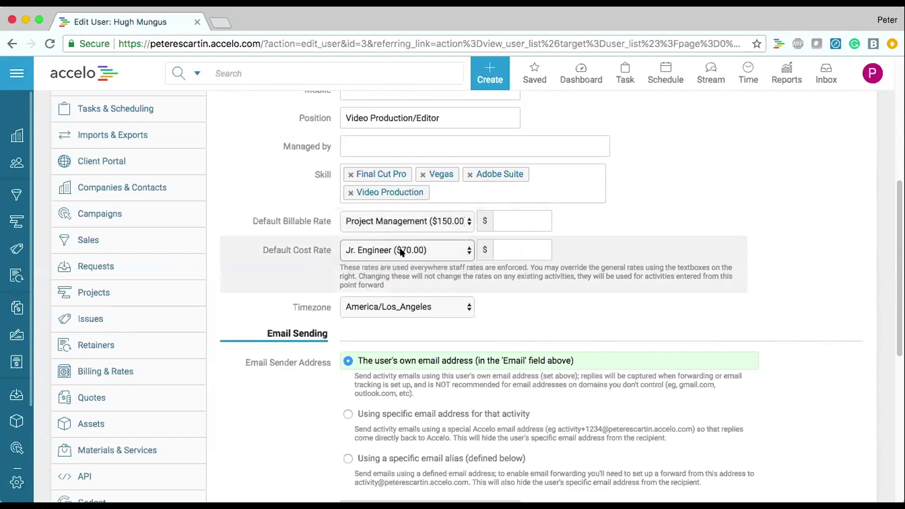
pyautogui.click(511, 248)
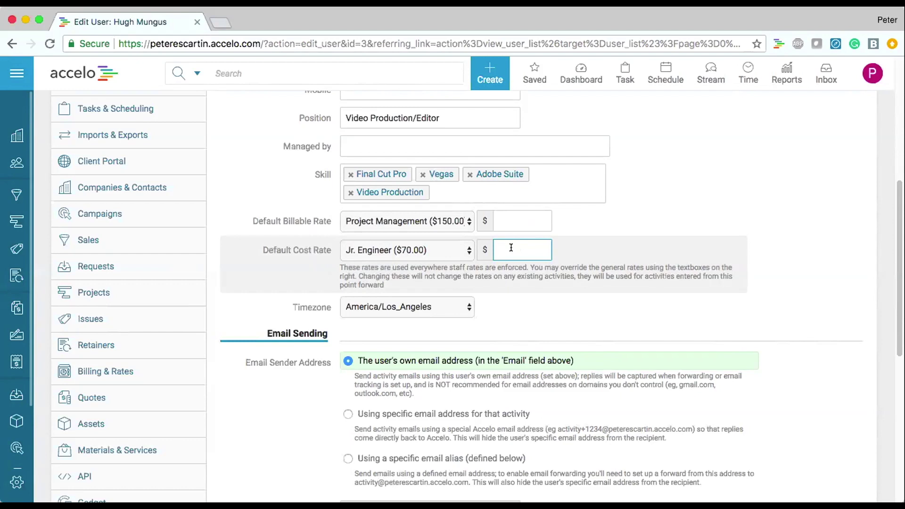
pyautogui.click(511, 248)
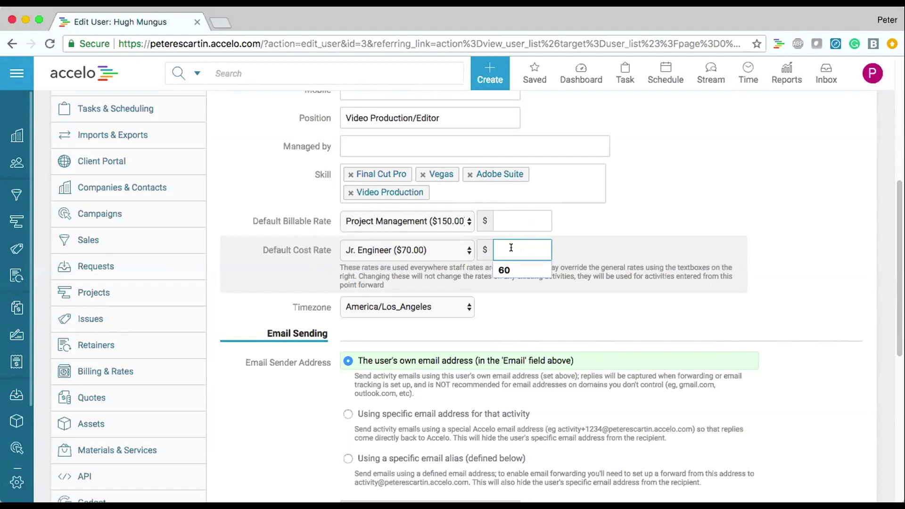
pyautogui.write('72.50')
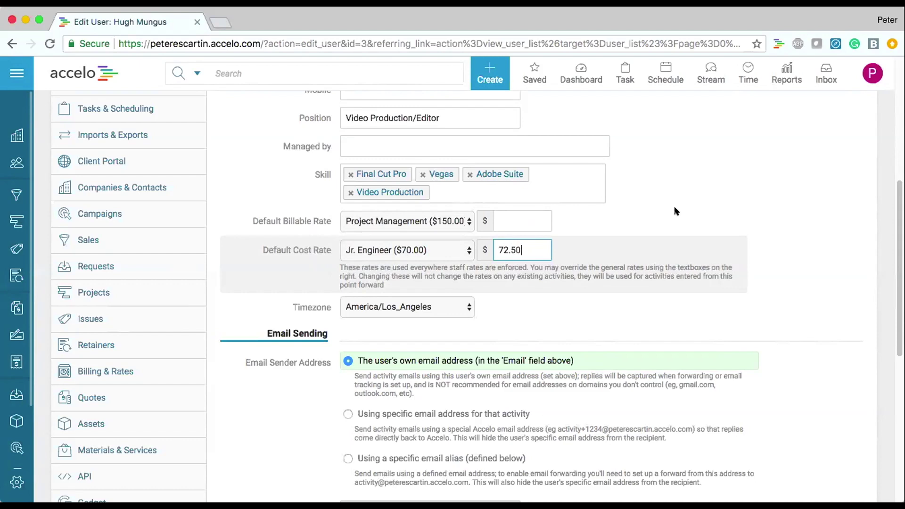
pyautogui.click(738, 194)
pyautogui.scroll(-3, 739, 194)
pyautogui.scroll(-10, 738, 194)
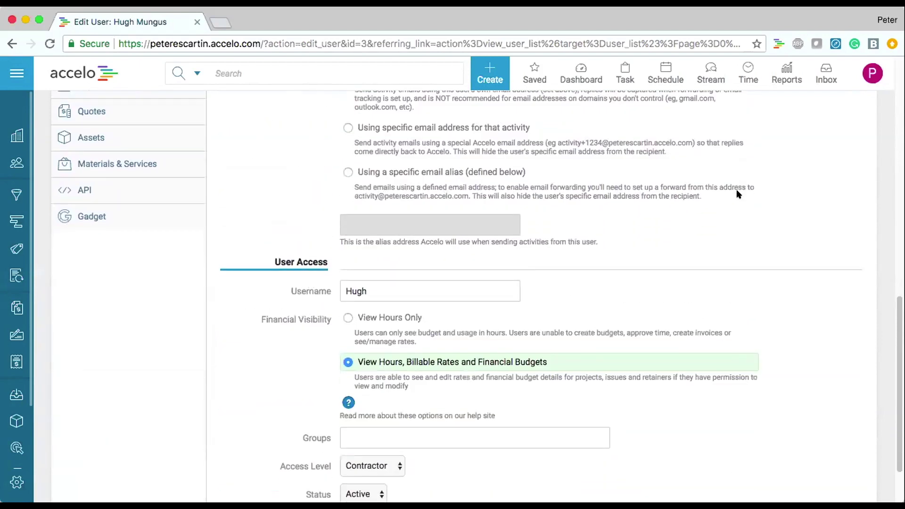
pyautogui.click(357, 453)
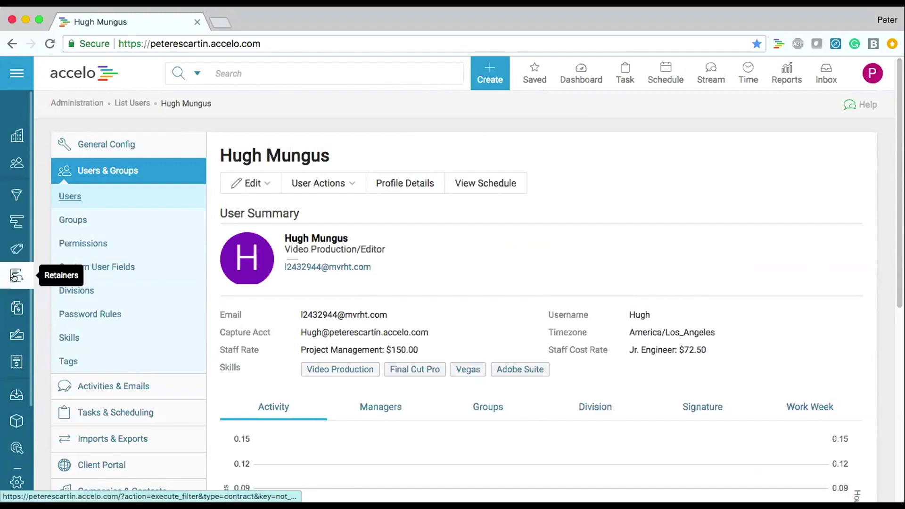
# Search projects for "one", open OnePlus's Website Design project and display what can be created from it.
pyautogui.click(265, 67)
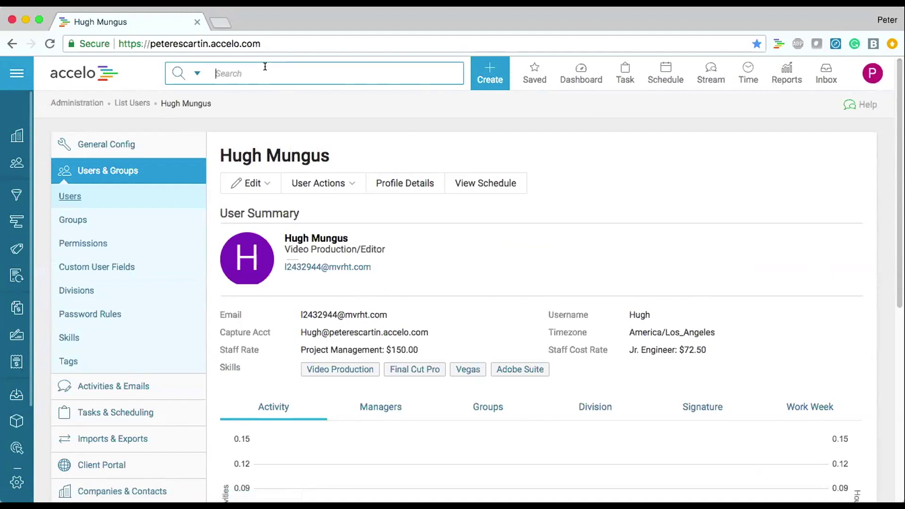
pyautogui.write('pro')
pyautogui.press('Tab')
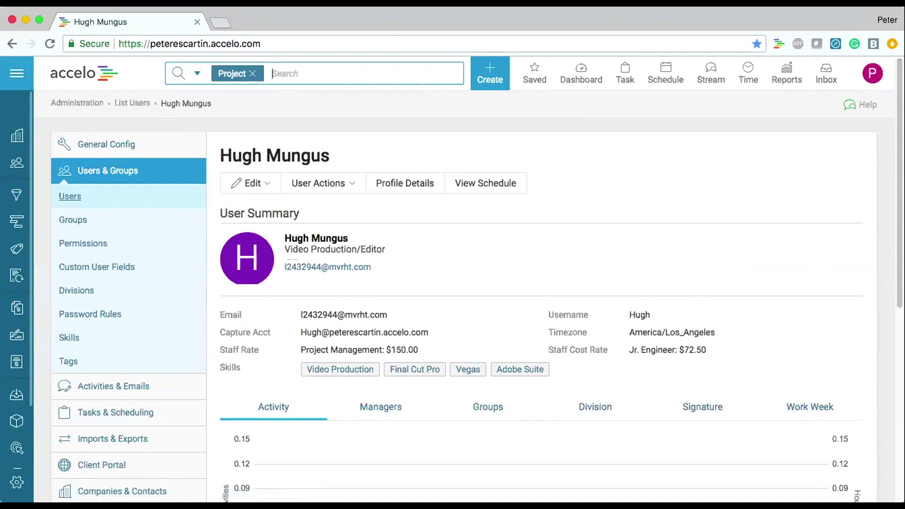
pyautogui.write('one')
pyautogui.click(246, 134)
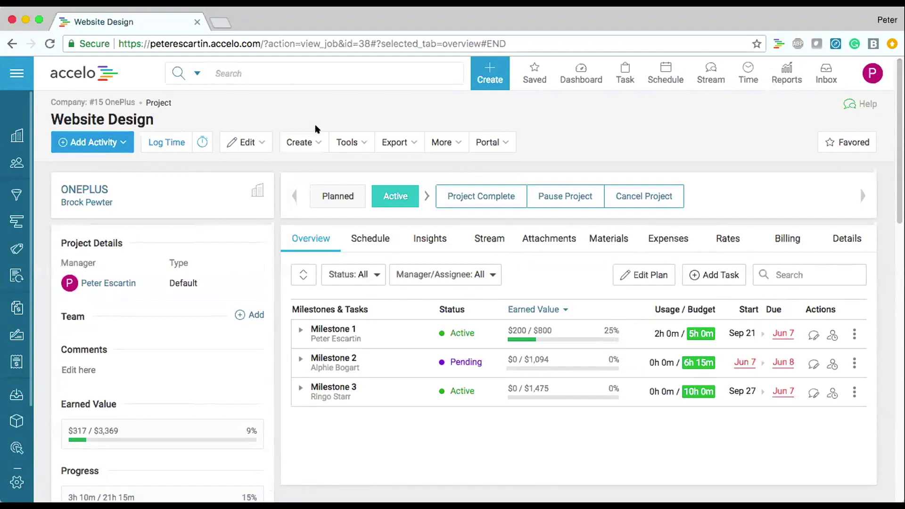
pyautogui.click(312, 138)
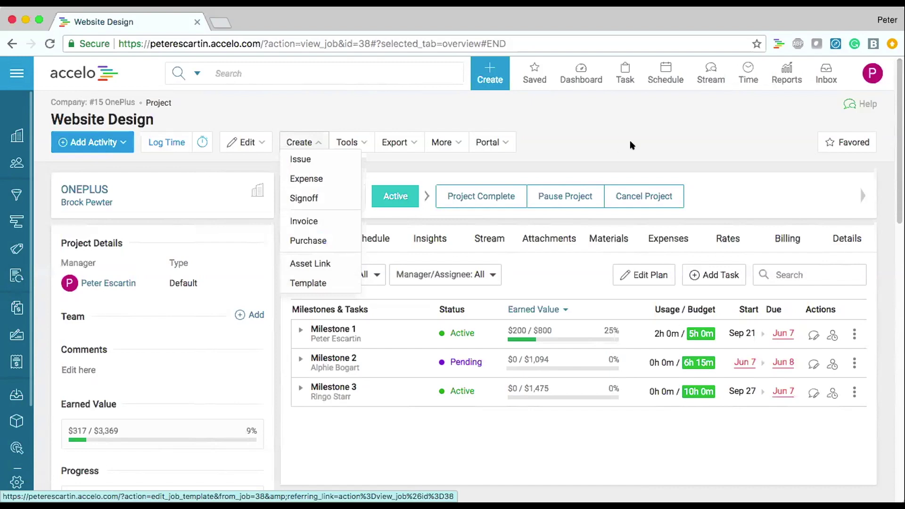
# Open the Website Design project's rates and examine the original and override amounts of its billable rates.
pyautogui.click(674, 142)
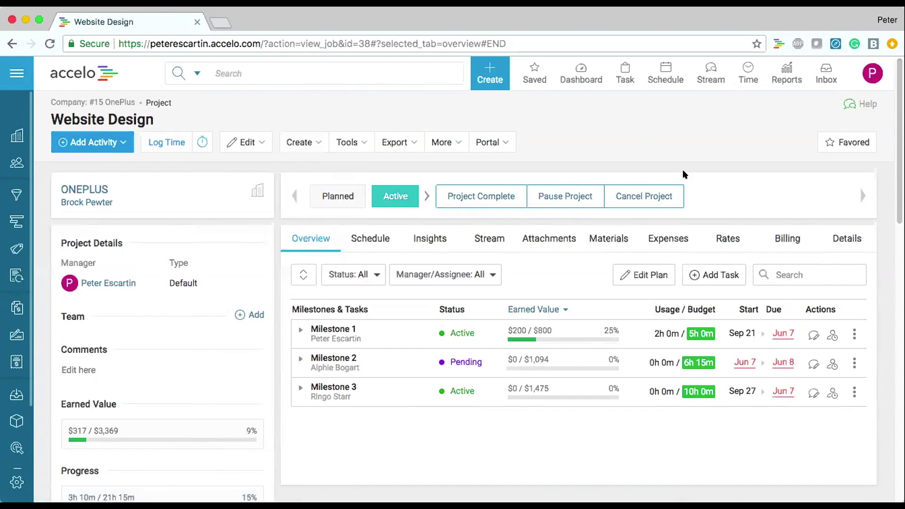
pyautogui.moveTo(711, 239); pyautogui.dragTo(739, 237)
pyautogui.click(724, 242)
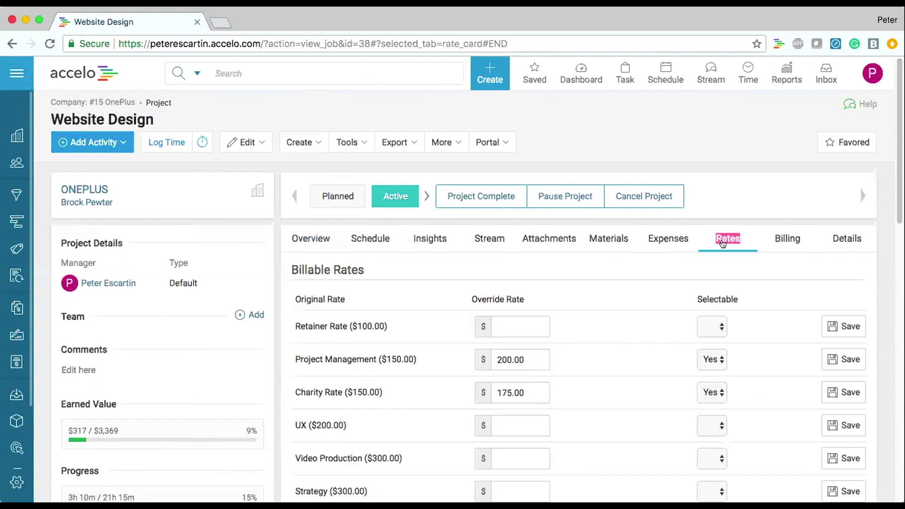
pyautogui.click(724, 178)
pyautogui.scroll(-2, 662, 258)
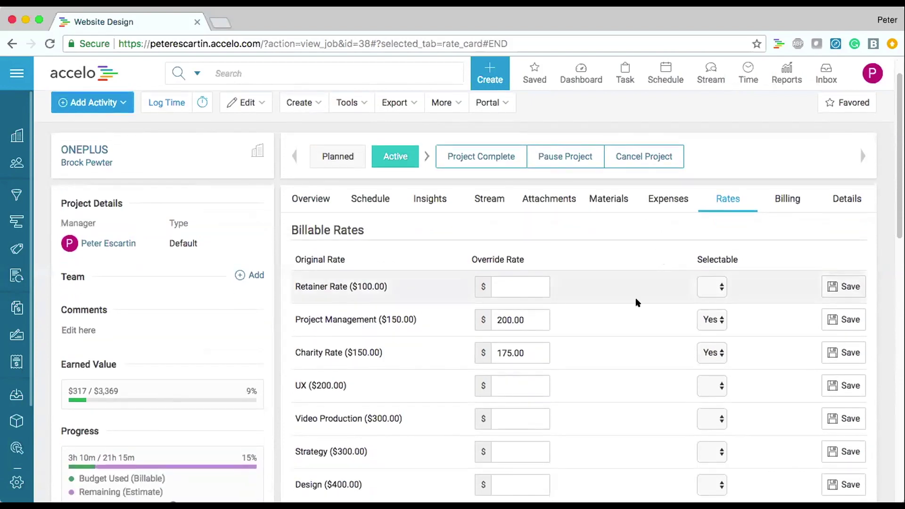
pyautogui.scroll(2, 637, 302)
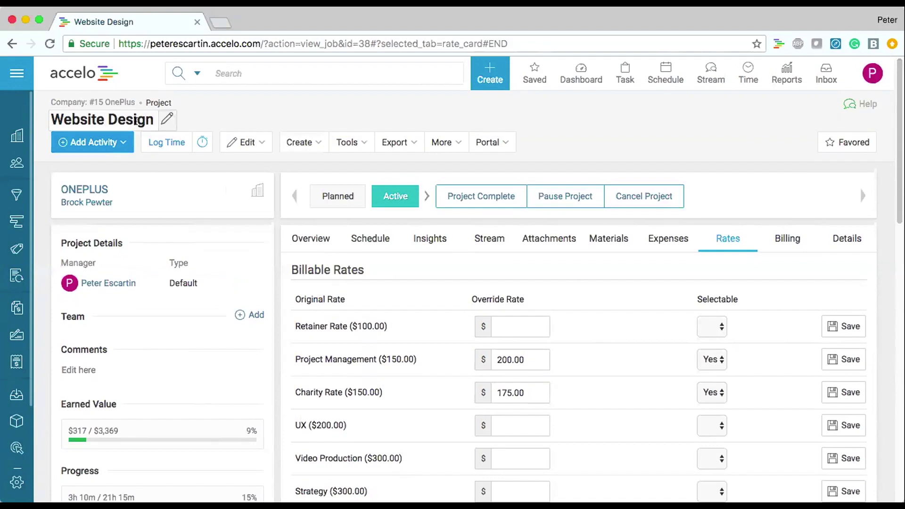
pyautogui.scroll(-5, 330, 122)
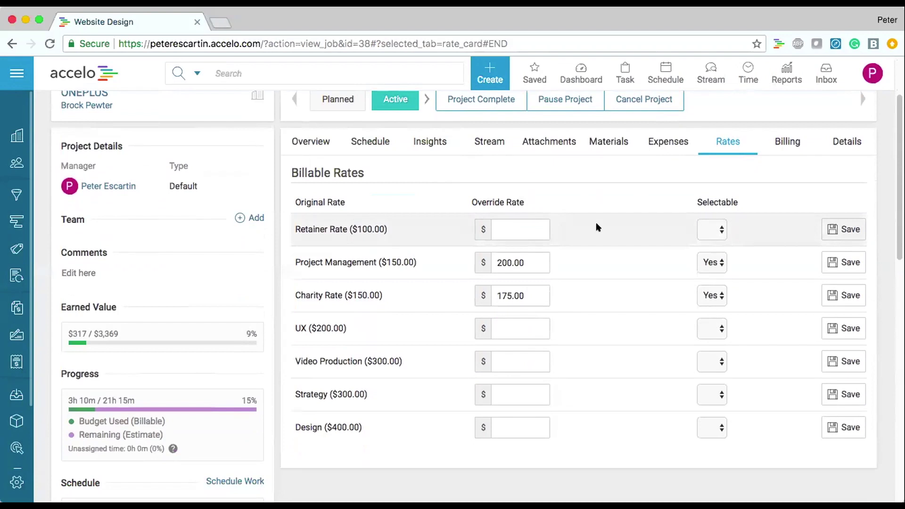
pyautogui.moveTo(289, 170); pyautogui.dragTo(368, 173)
pyautogui.moveTo(293, 201); pyautogui.dragTo(356, 198)
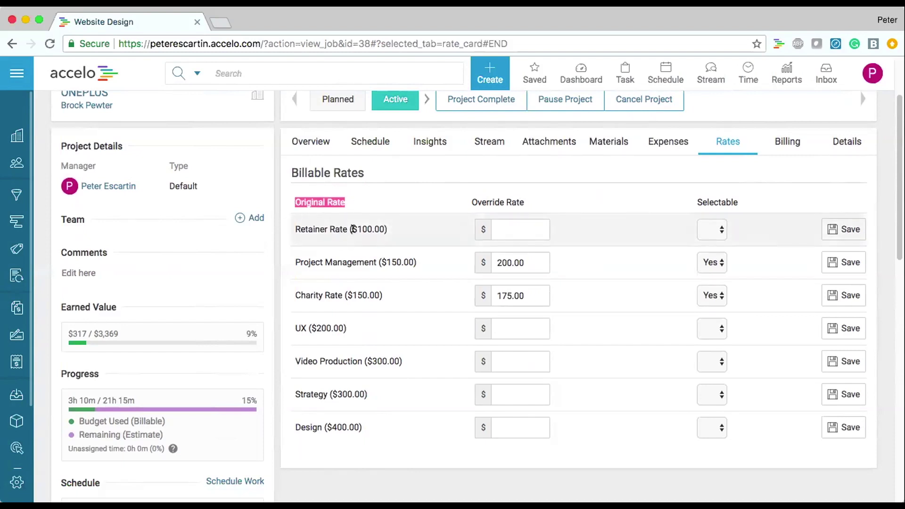
pyautogui.moveTo(469, 202); pyautogui.dragTo(526, 198)
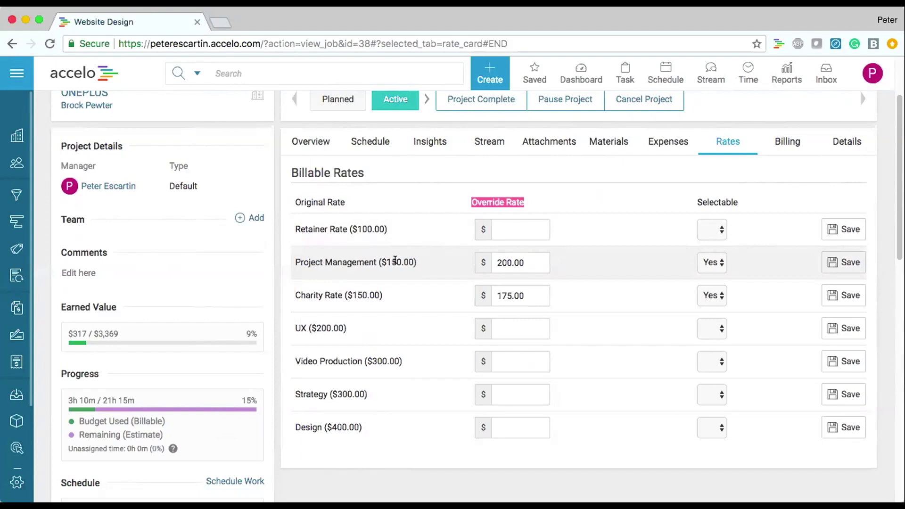
# Make the UX rate selectable with an override of 225, save it and agree to update existing activity rates.
pyautogui.click(705, 324)
pyautogui.click(704, 338)
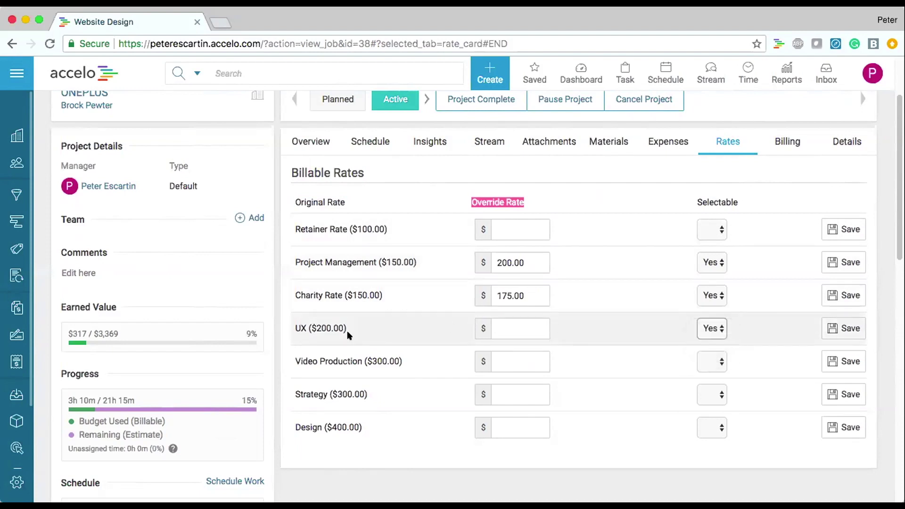
pyautogui.click(514, 324)
pyautogui.write('225')
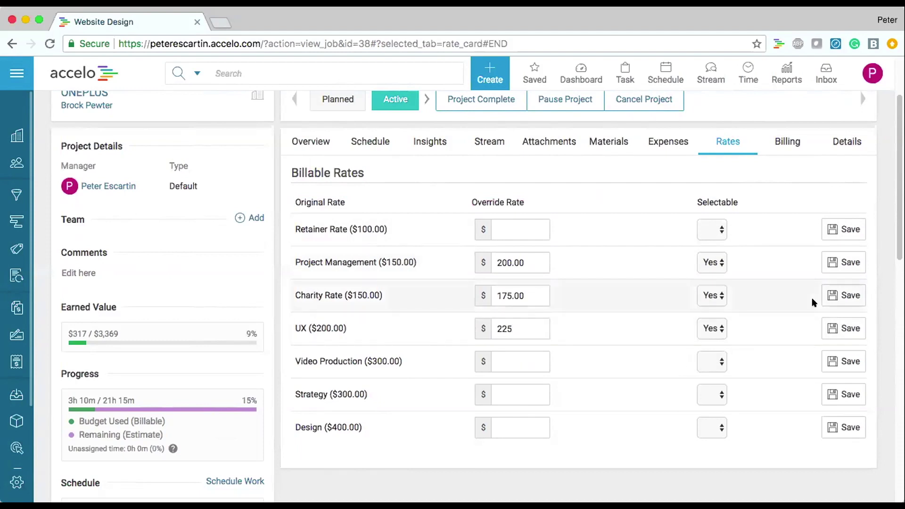
pyautogui.click(831, 325)
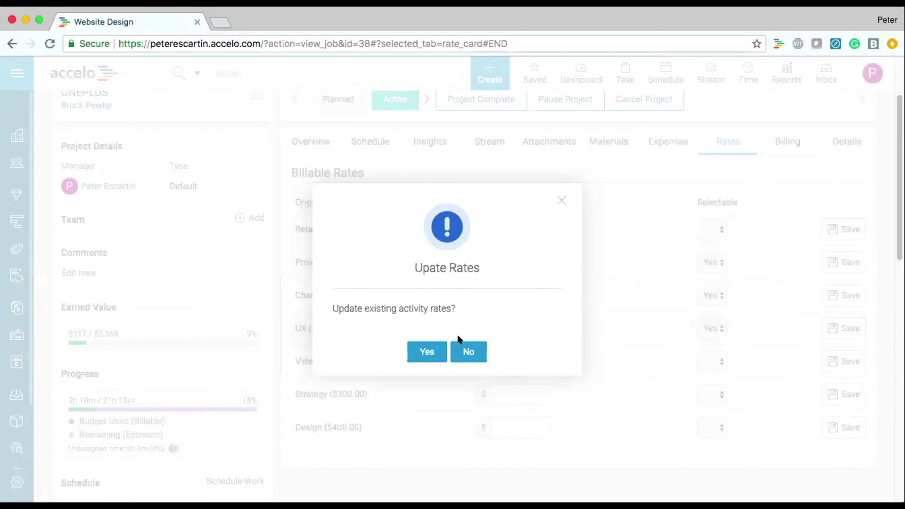
pyautogui.click(442, 351)
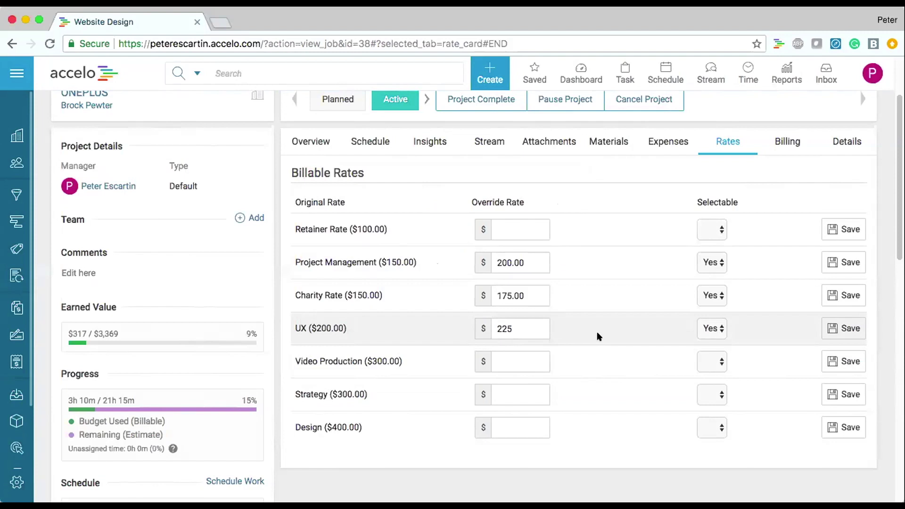
# Compare the UX rate's original amount with its override amount.
pyautogui.scroll(1, 597, 336)
pyautogui.doubleClick(298, 348)
pyautogui.moveTo(297, 348); pyautogui.dragTo(311, 348)
pyautogui.doubleClick(336, 348)
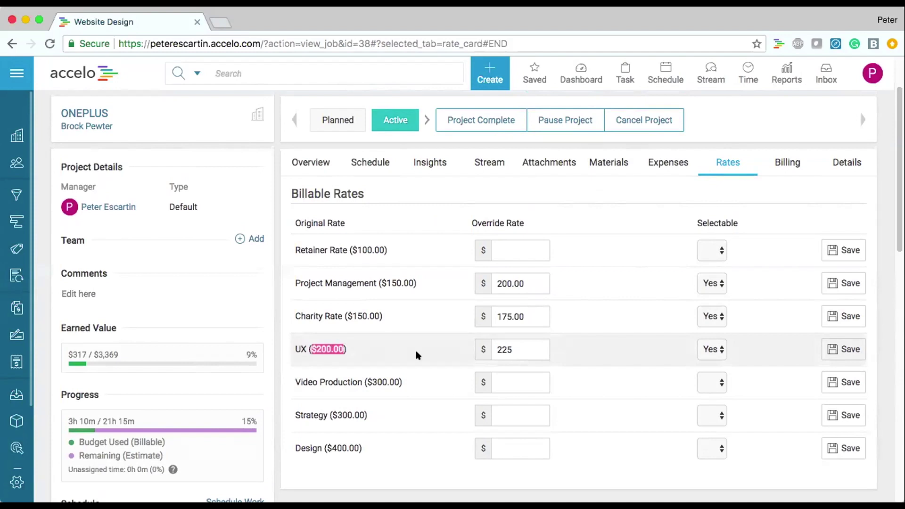
pyautogui.doubleClick(544, 339)
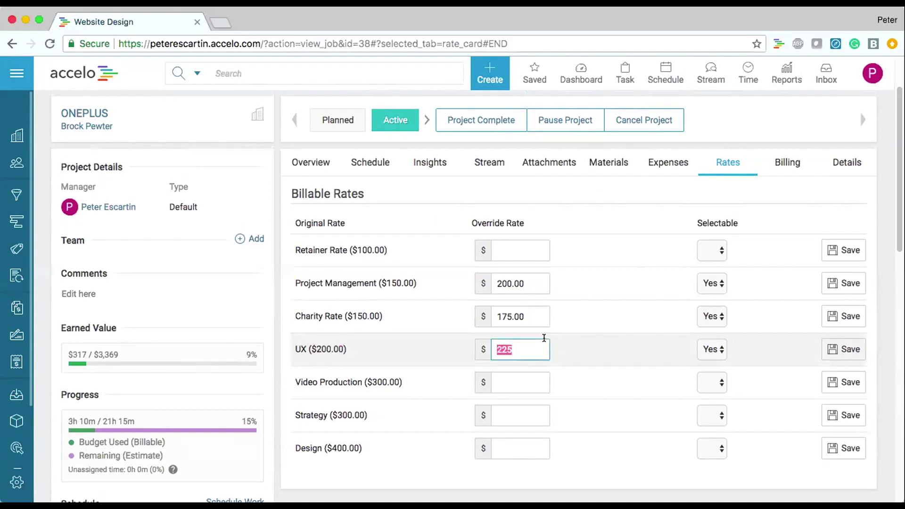
pyautogui.click(607, 336)
# Expand all milestones in the project overview and open the project plan for editing.
pyautogui.scroll(3, 607, 335)
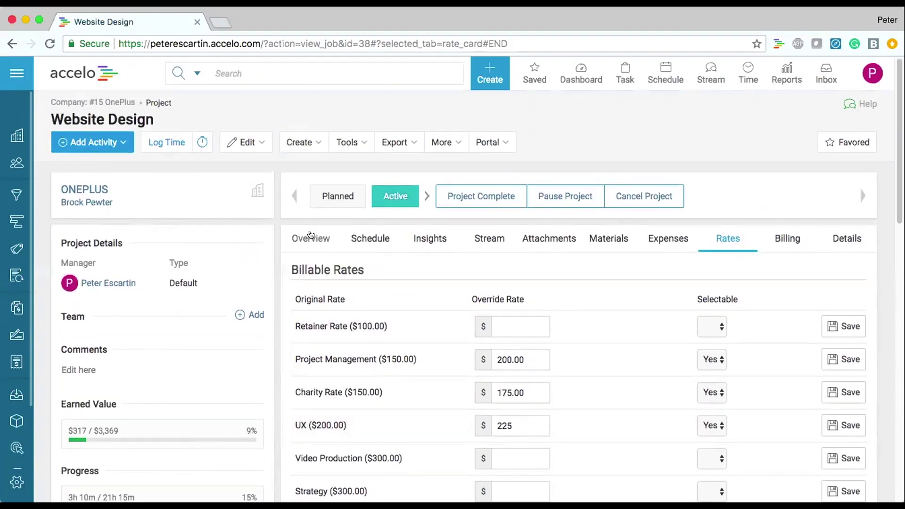
pyautogui.click(314, 238)
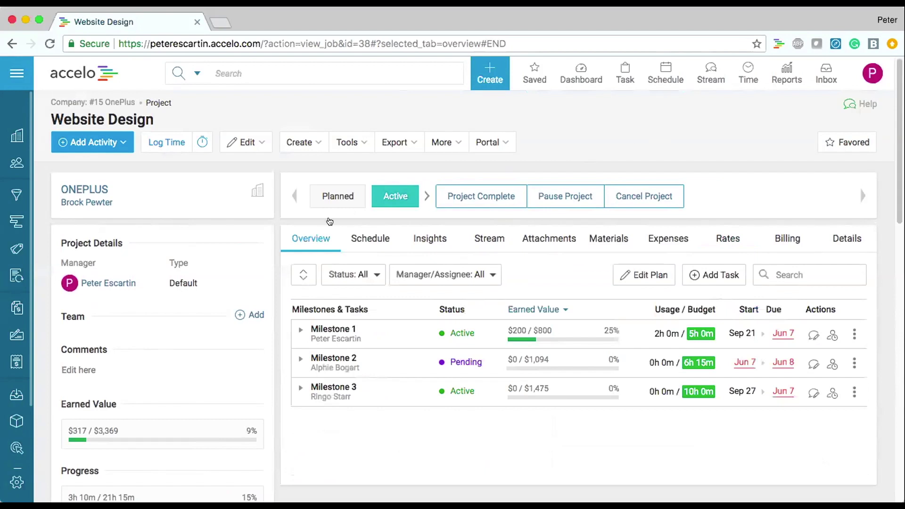
pyautogui.moveTo(299, 234); pyautogui.dragTo(332, 241)
pyautogui.click(299, 276)
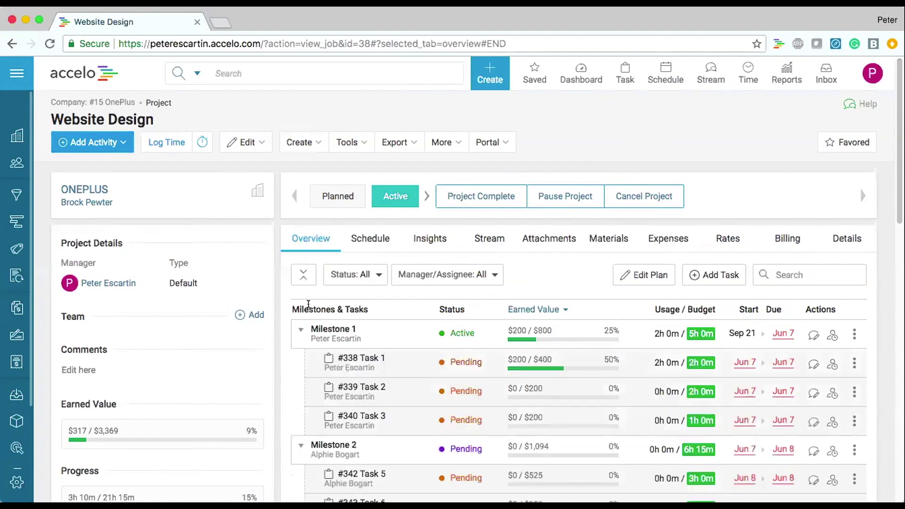
pyautogui.scroll(-2, 308, 304)
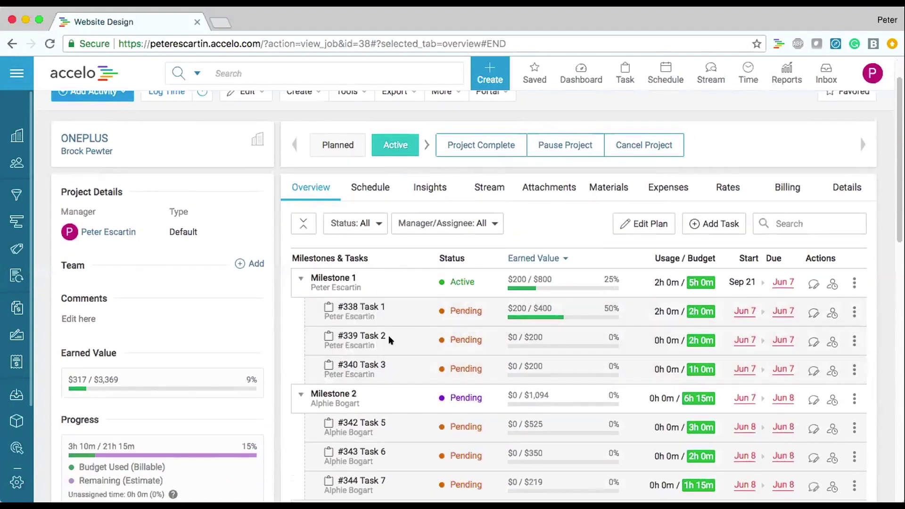
pyautogui.click(644, 224)
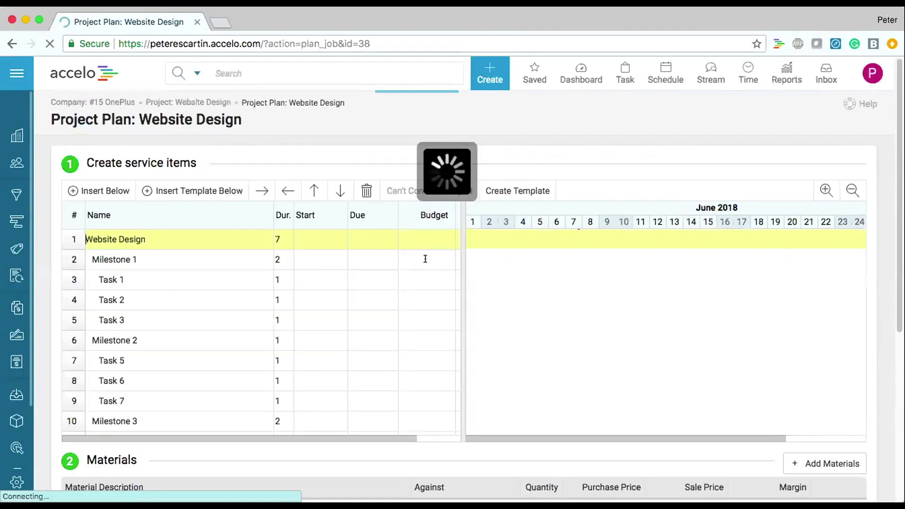
# Open the budget of Task 2 under Milestone 1 and set its rate to Project Management ($200.00).
pyautogui.click(228, 280)
pyautogui.click(219, 298)
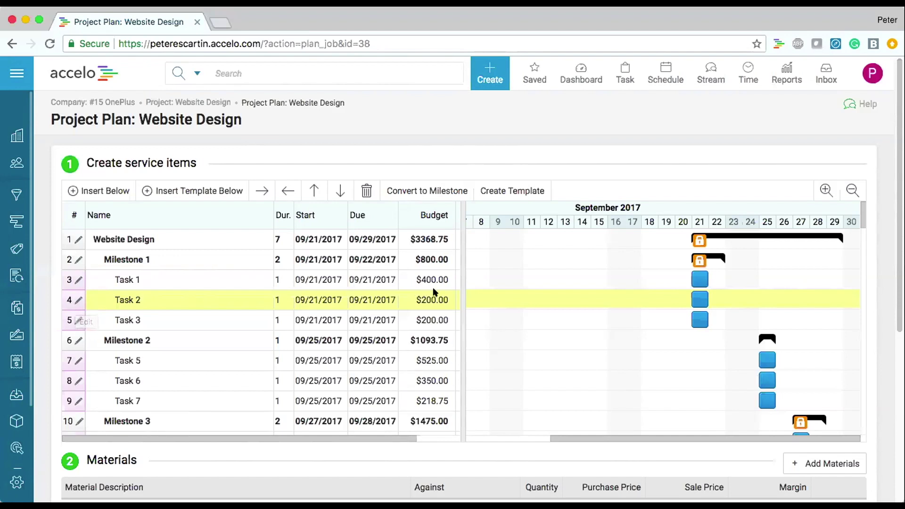
pyautogui.moveTo(436, 295)
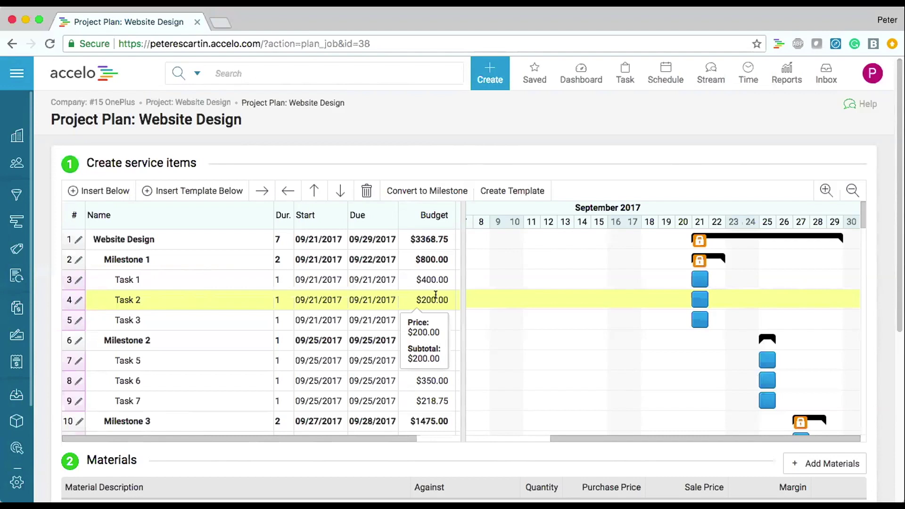
pyautogui.click(435, 294)
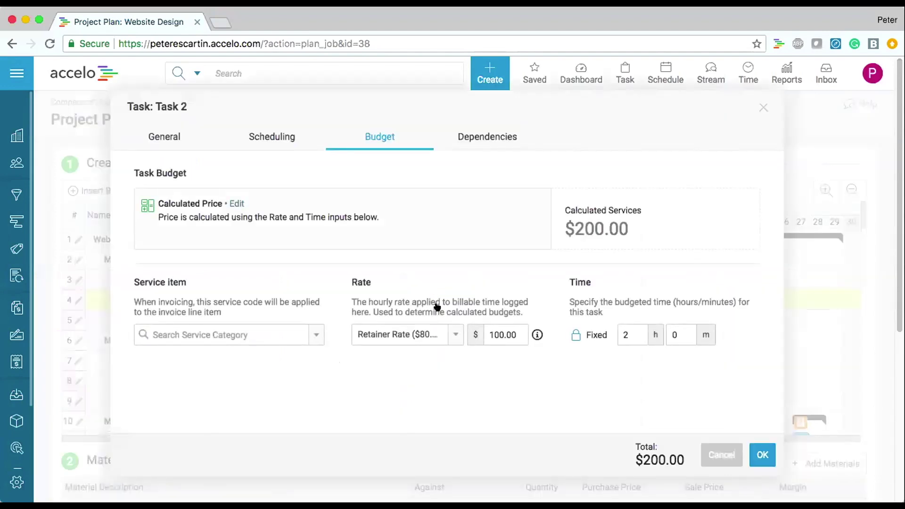
pyautogui.click(439, 334)
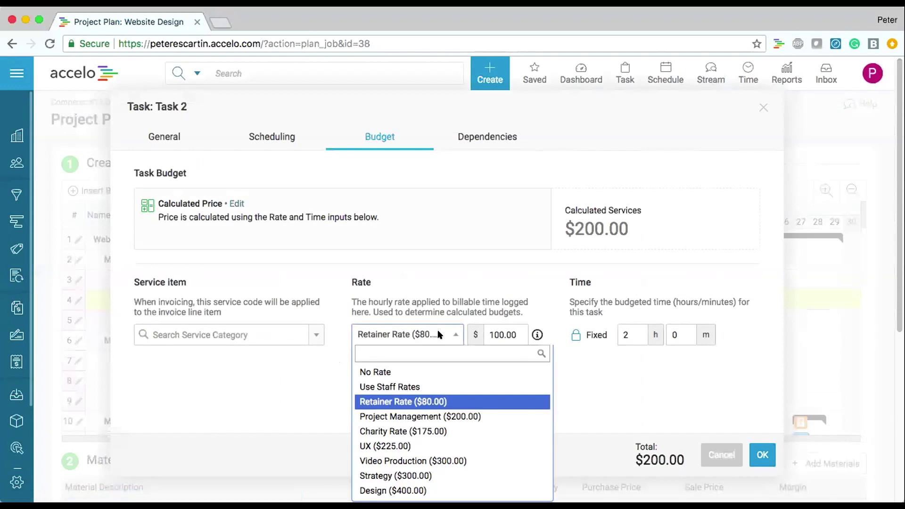
pyautogui.click(439, 416)
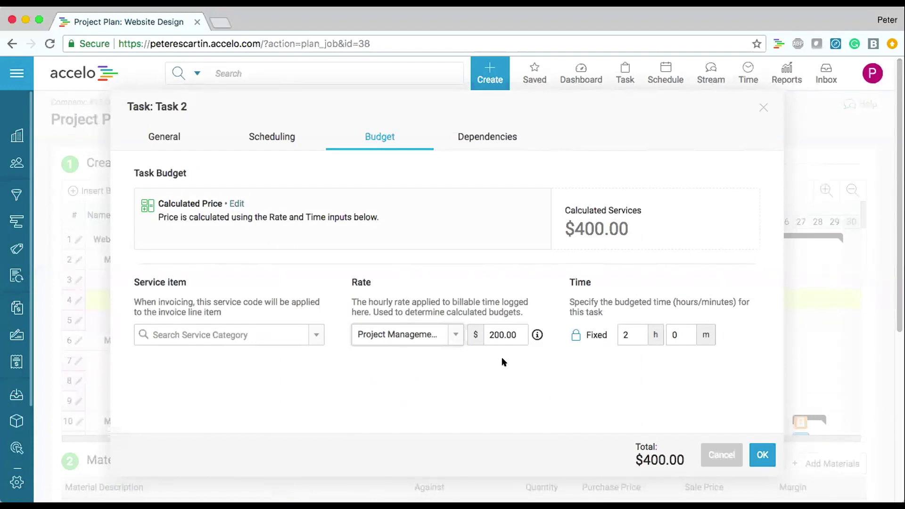
# Try Use Staff Rates for Task 2, return its rate to Project Management ($200.00) and accept the task budget.
pyautogui.click(439, 336)
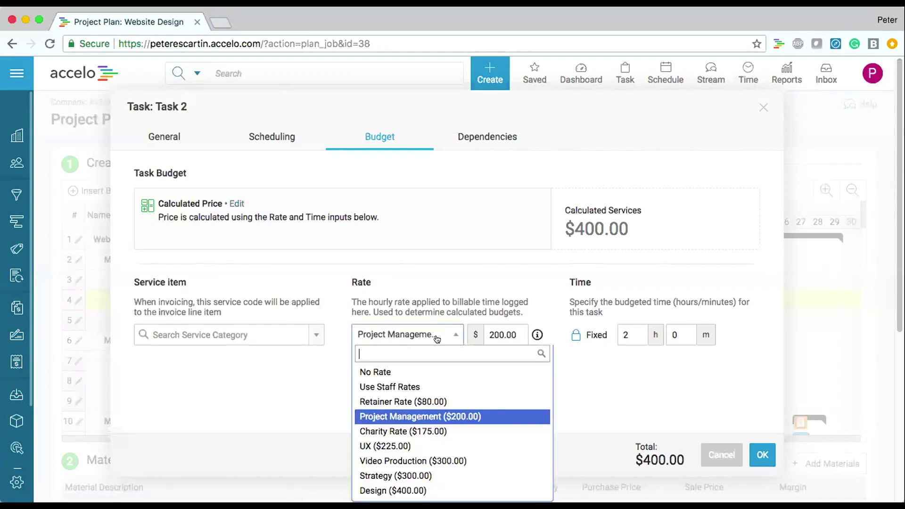
pyautogui.click(424, 387)
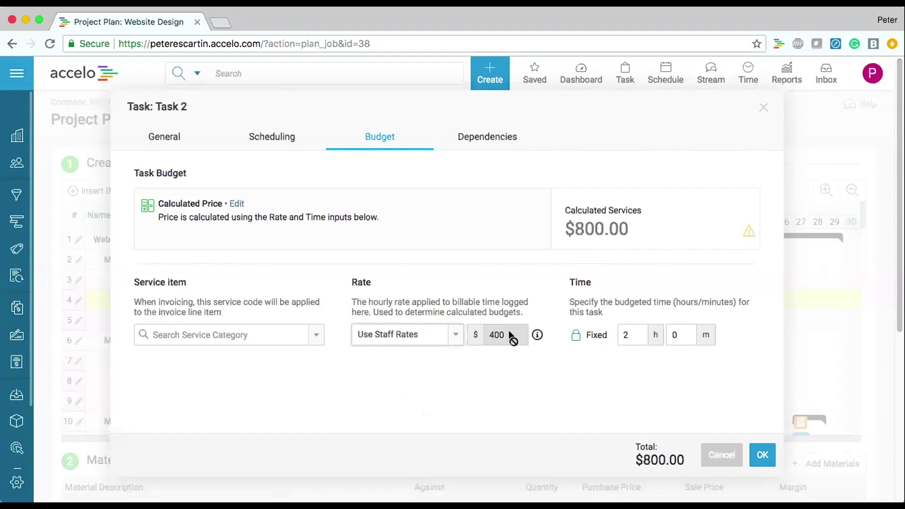
pyautogui.click(448, 335)
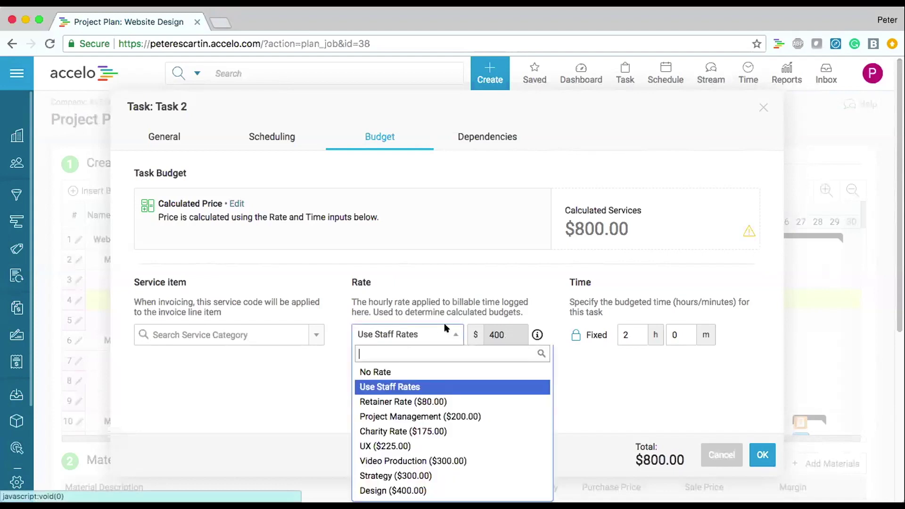
pyautogui.click(405, 418)
pyautogui.click(500, 336)
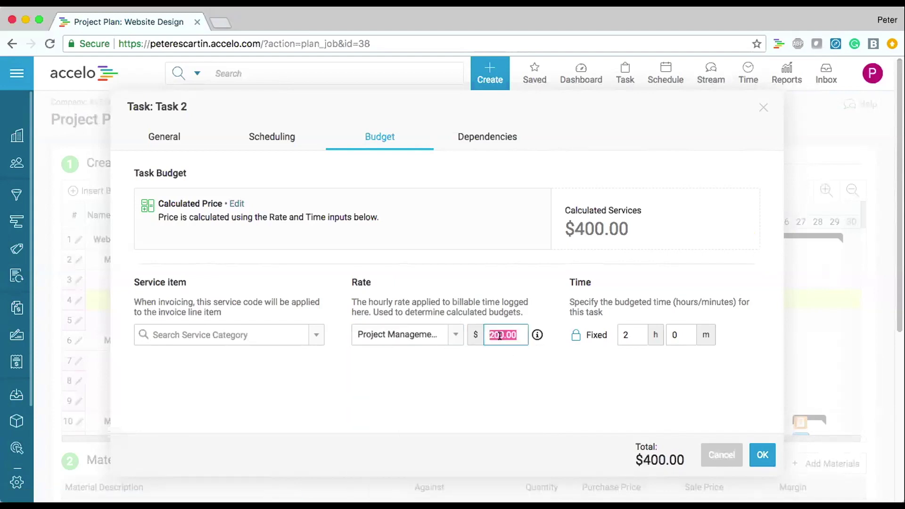
pyautogui.click(619, 356)
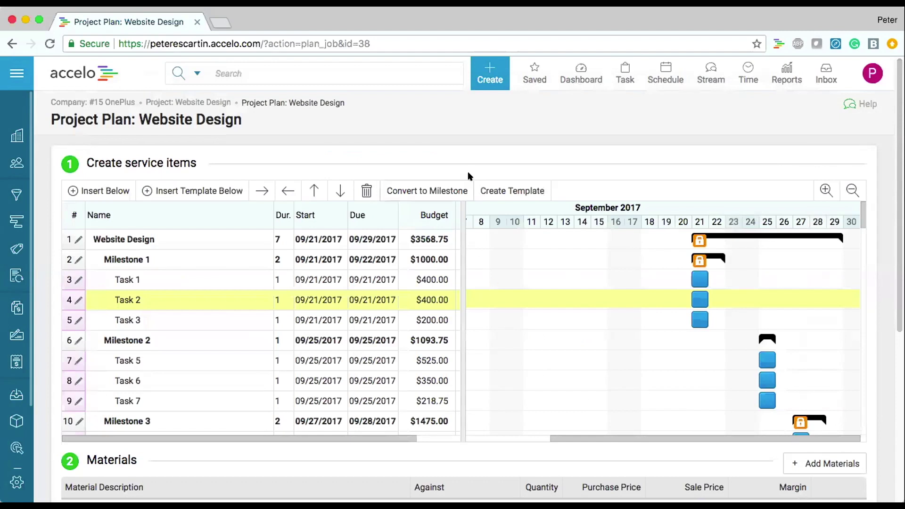
# Review the plan's tasks, materials and totals, save the project plan and return to the project.
pyautogui.scroll(-1, 436, 152)
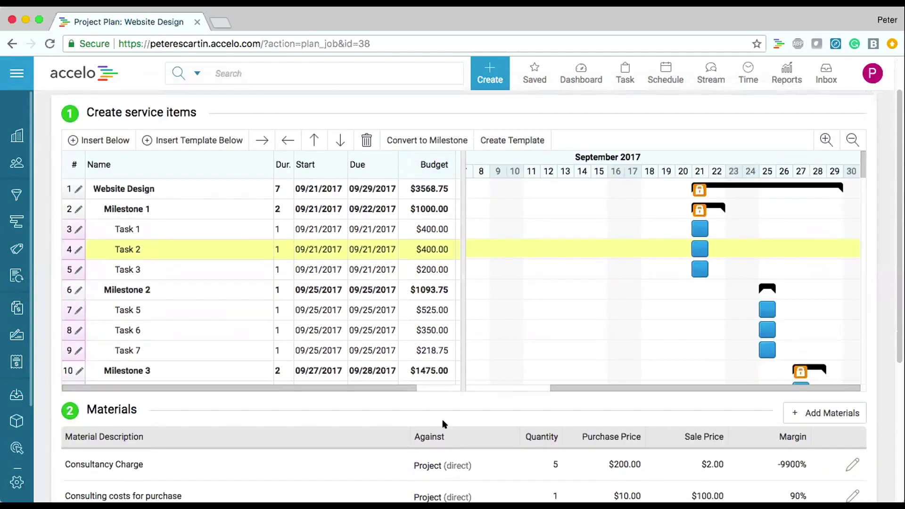
pyautogui.scroll(-5, 509, 236)
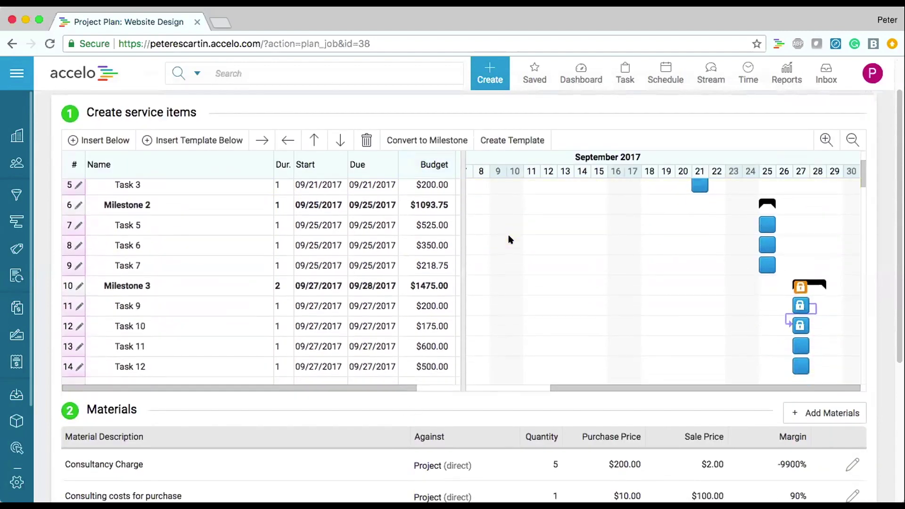
pyautogui.scroll(3, 509, 240)
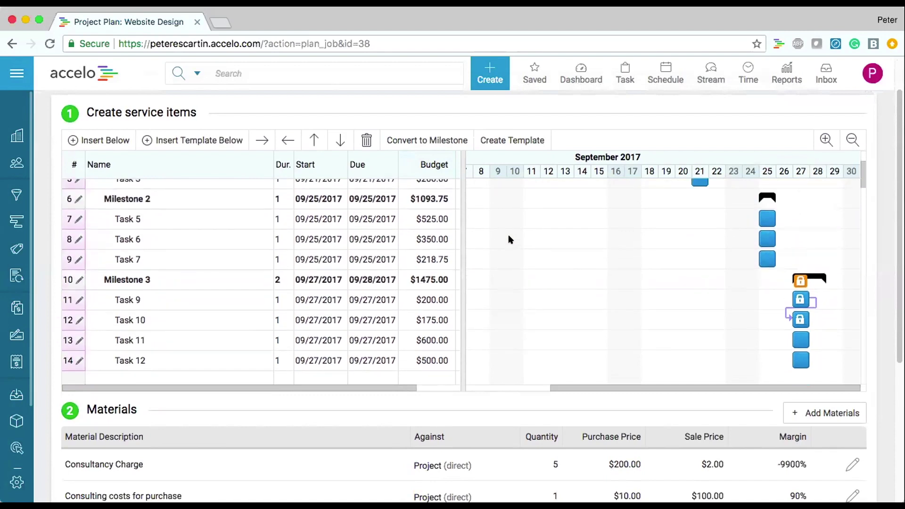
pyautogui.scroll(-5, 470, 418)
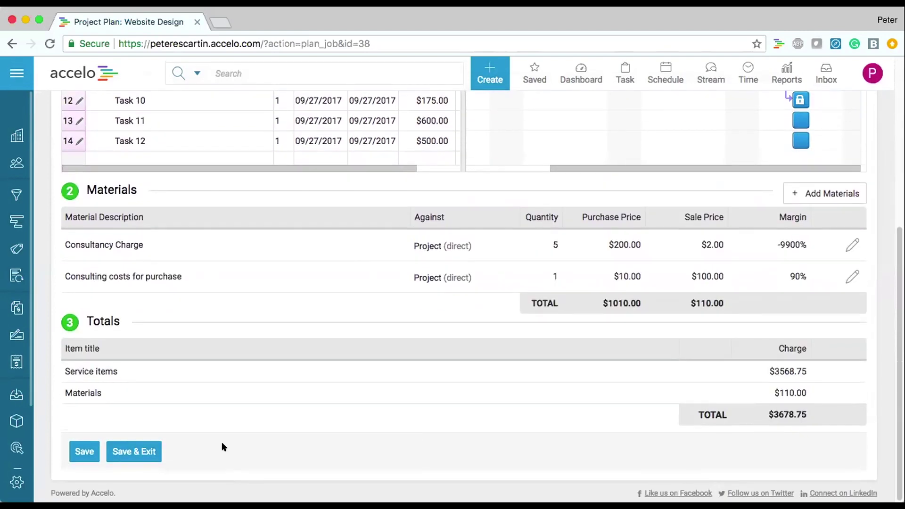
pyautogui.click(84, 452)
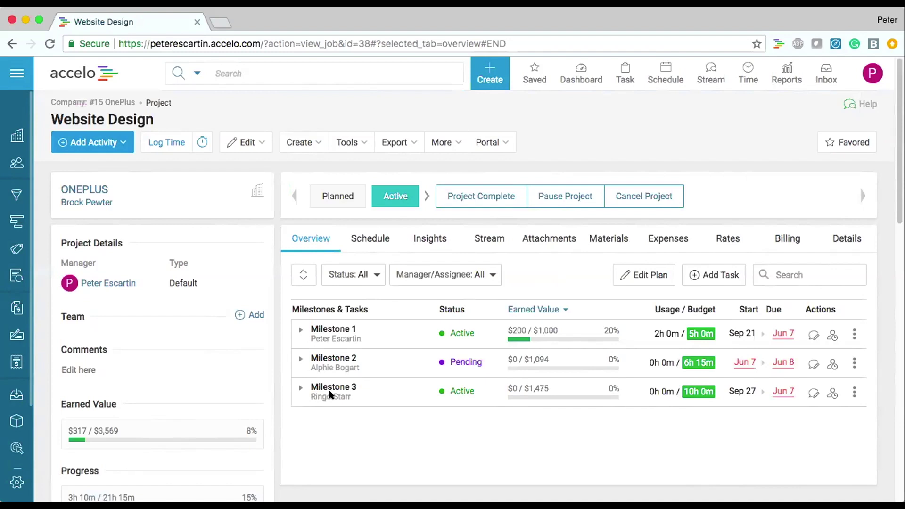
# Search within issues for "onepl" and open issue #102 Fix SSD.
pyautogui.click(267, 71)
pyautogui.write('tick')
pyautogui.press('BackSpace')
pyautogui.press('BackSpace')
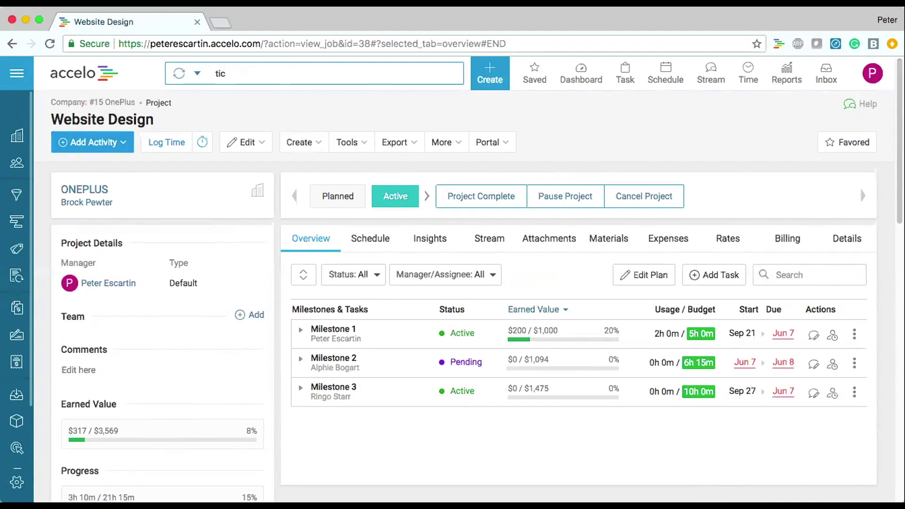
pyautogui.press('BackSpace')
pyautogui.press('BackSpace')
pyautogui.write('iss')
pyautogui.press('Tab')
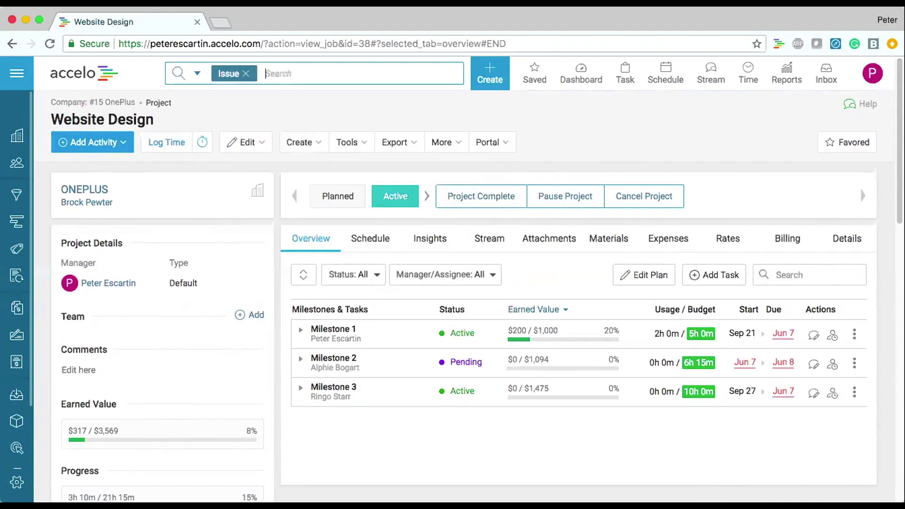
pyautogui.write('onepl')
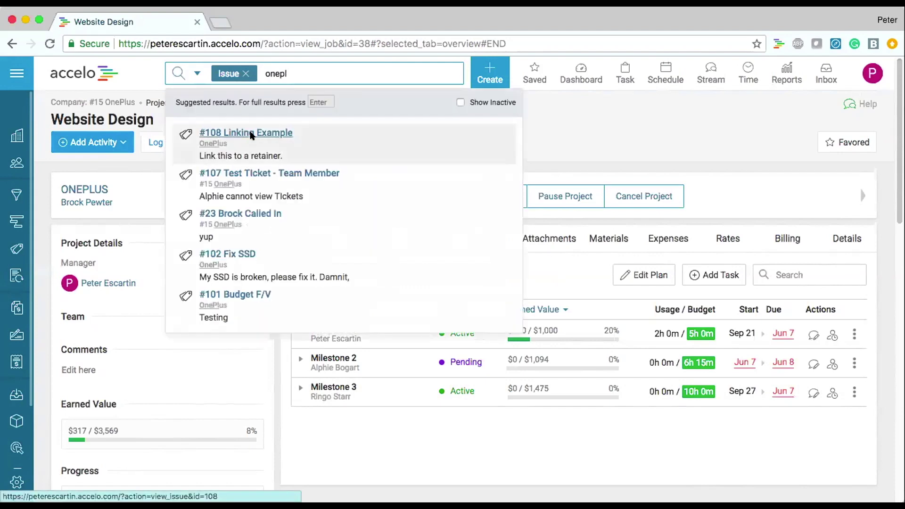
pyautogui.click(234, 255)
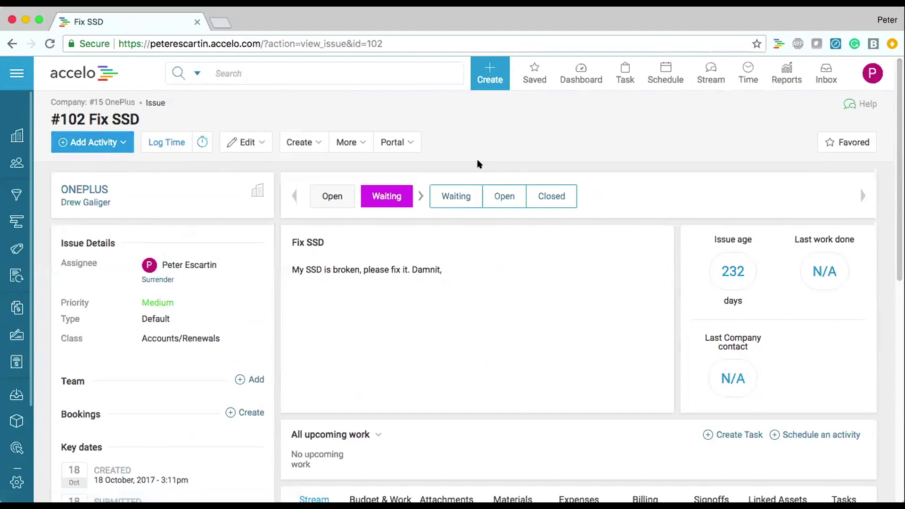
# Edit the Fix SSD issue's budget, switch it to the defined rate Project Management ($100.00) and save.
pyautogui.scroll(-5, 199, 208)
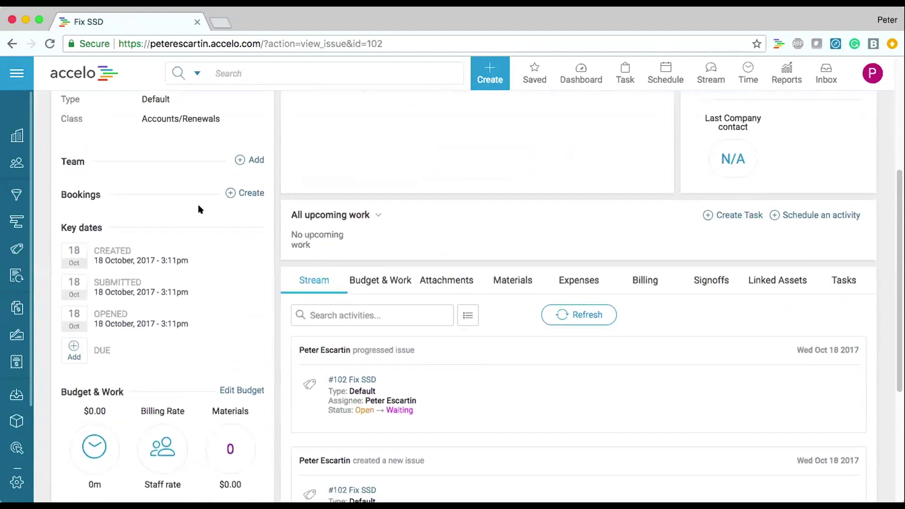
pyautogui.scroll(-3, 199, 209)
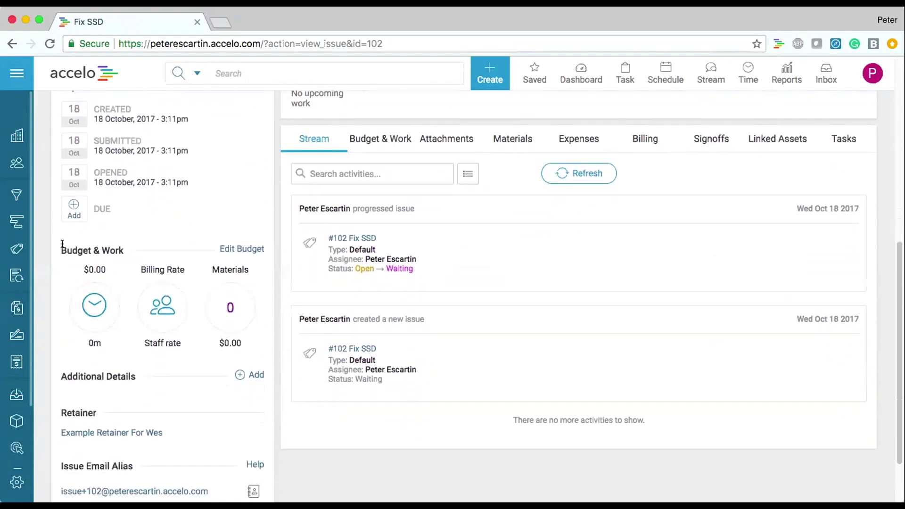
pyautogui.moveTo(125, 250); pyautogui.dragTo(58, 250)
pyautogui.click(246, 251)
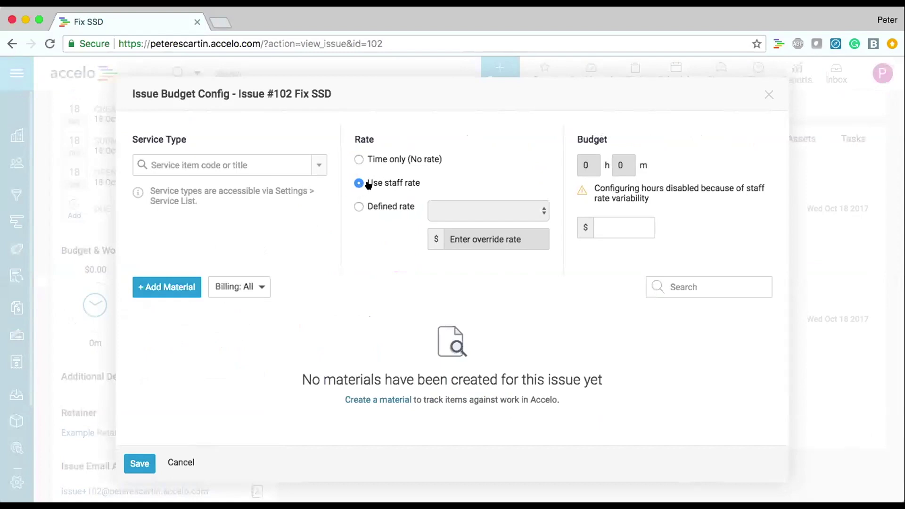
pyautogui.moveTo(420, 183); pyautogui.dragTo(364, 186)
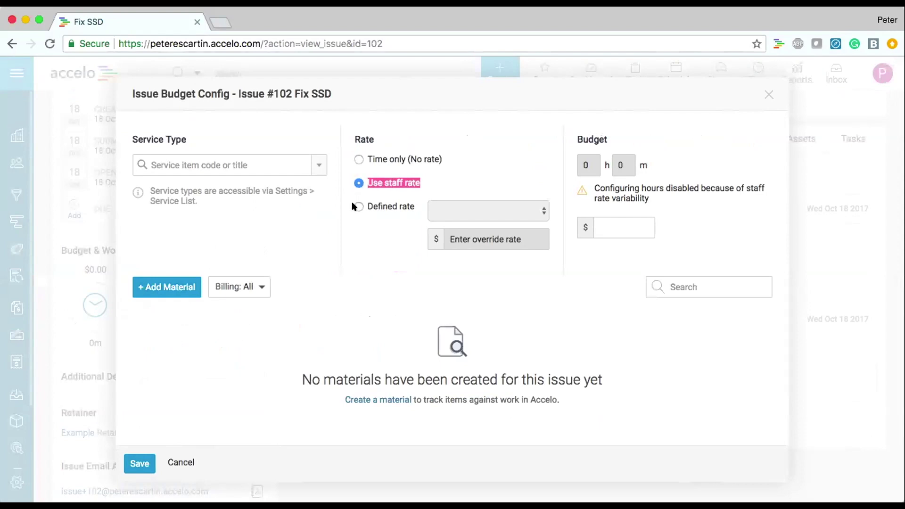
pyautogui.click(359, 207)
pyautogui.click(460, 204)
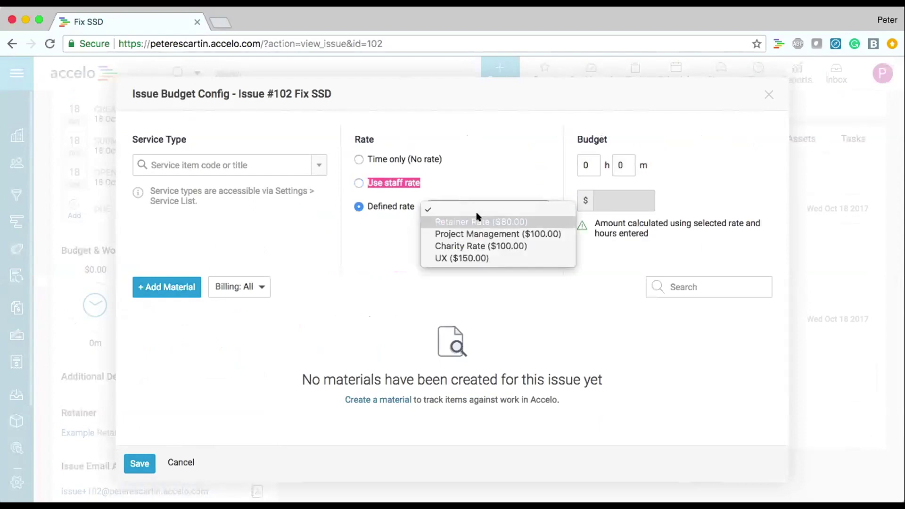
pyautogui.click(469, 233)
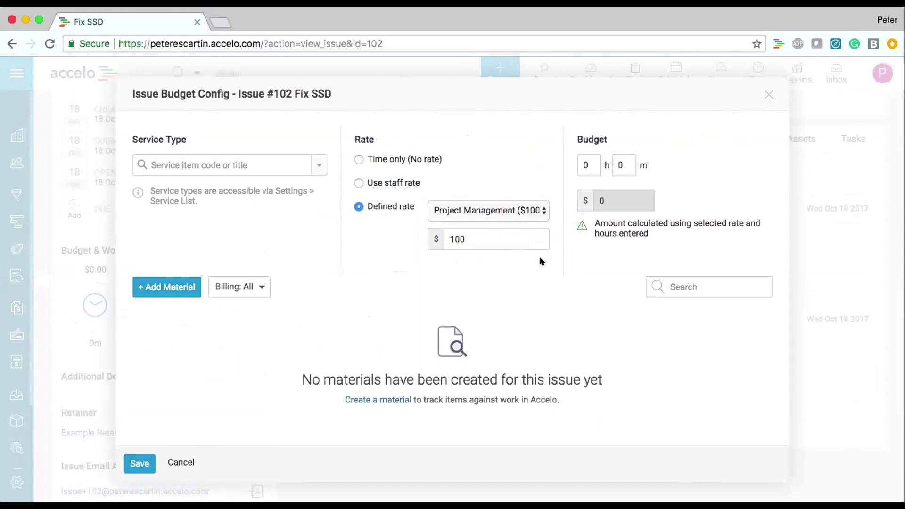
pyautogui.click(137, 461)
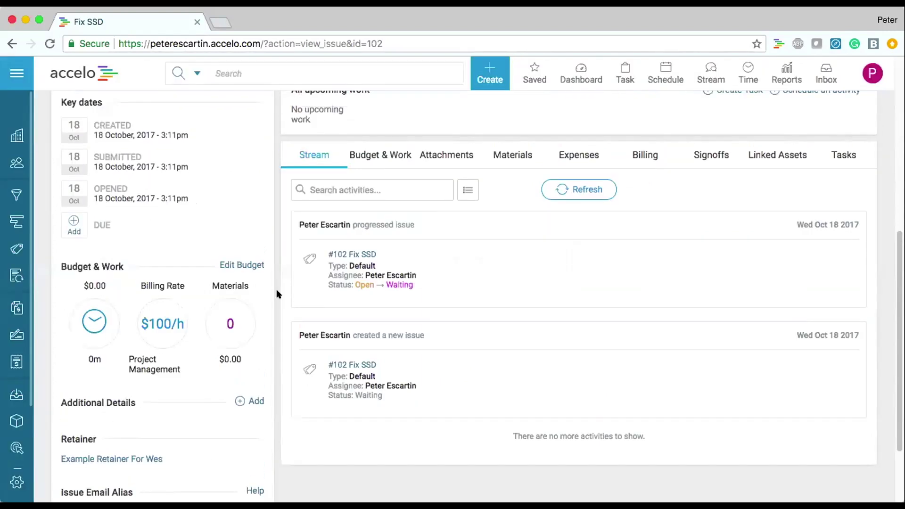
# Open the Configuration in a separate browser tab and go to the Types, Progressions & Fields settings for issues.
pyautogui.scroll(2, 278, 294)
pyautogui.click(17, 75)
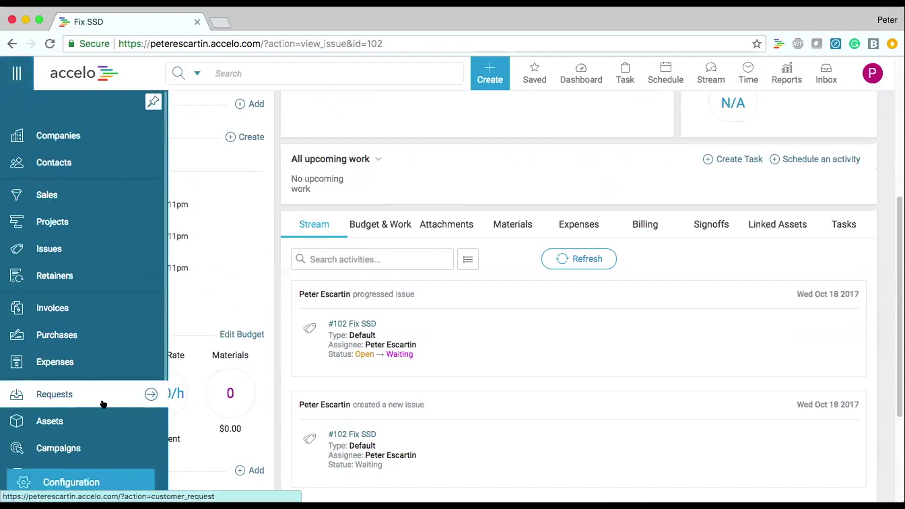
pyautogui.keyDown('super'); pyautogui.click(104, 477); pyautogui.keyUp('super')
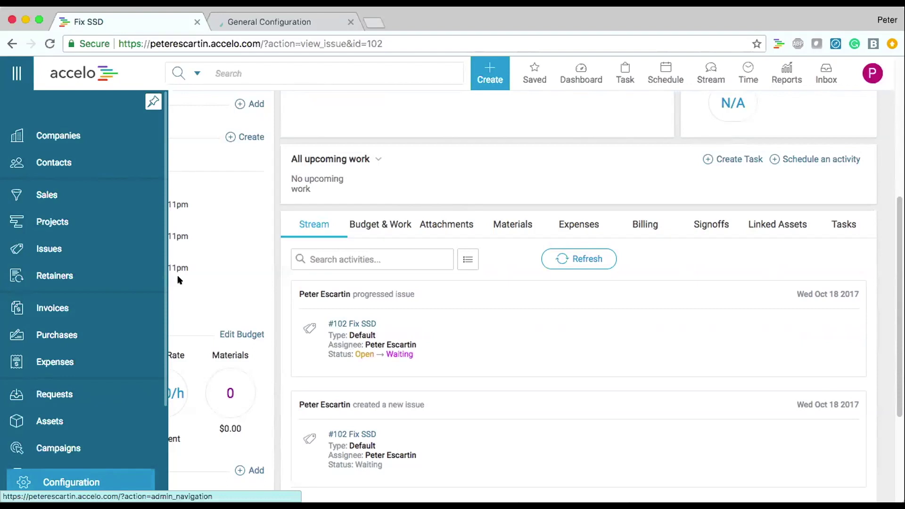
pyautogui.click(289, 21)
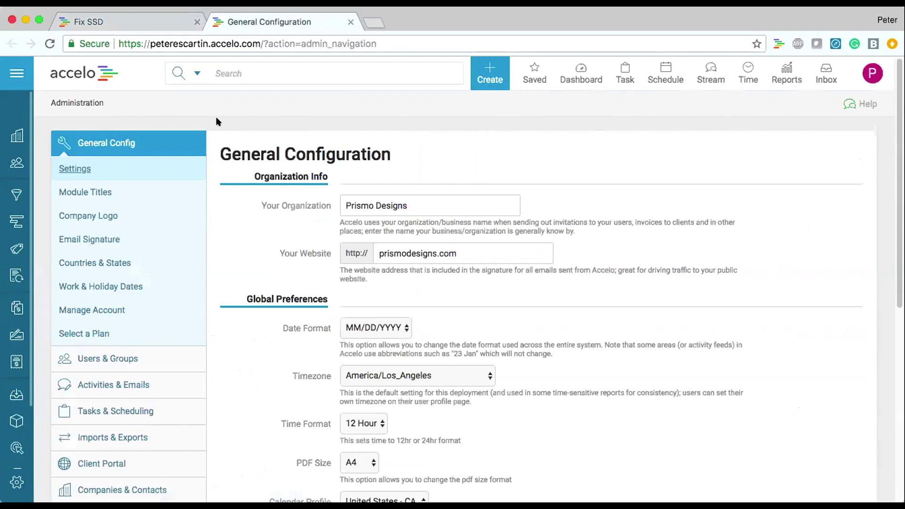
pyautogui.scroll(-5, 208, 116)
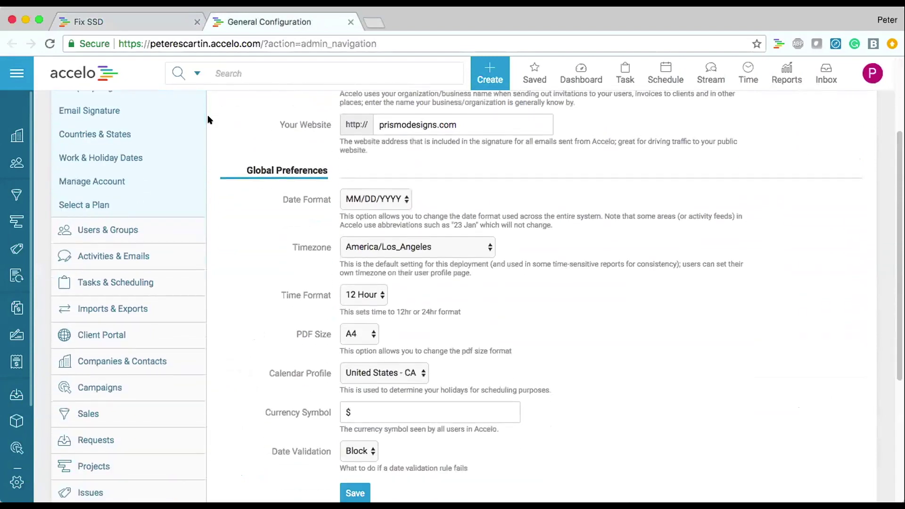
pyautogui.scroll(-2, 208, 116)
pyautogui.click(85, 283)
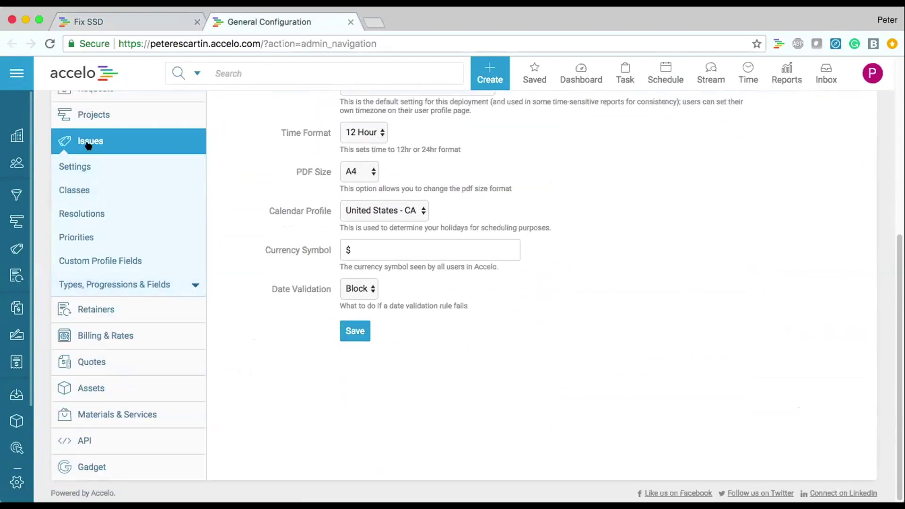
pyautogui.click(157, 284)
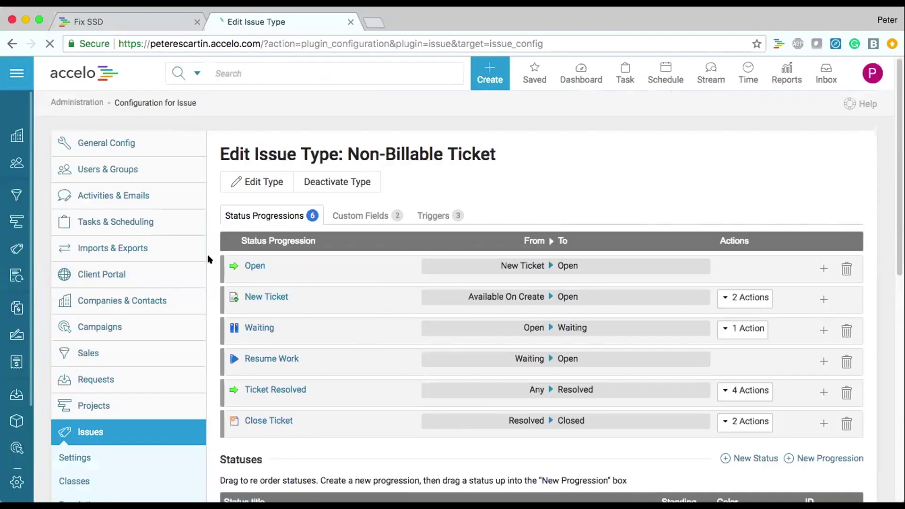
# Open the Billable Ticket issue type to show its status progressions.
pyautogui.scroll(-5, 210, 259)
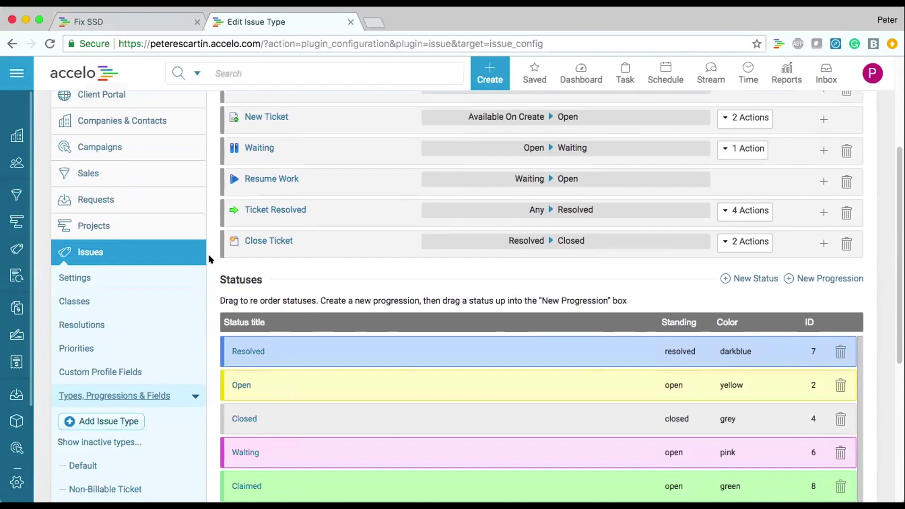
pyautogui.scroll(-3, 208, 258)
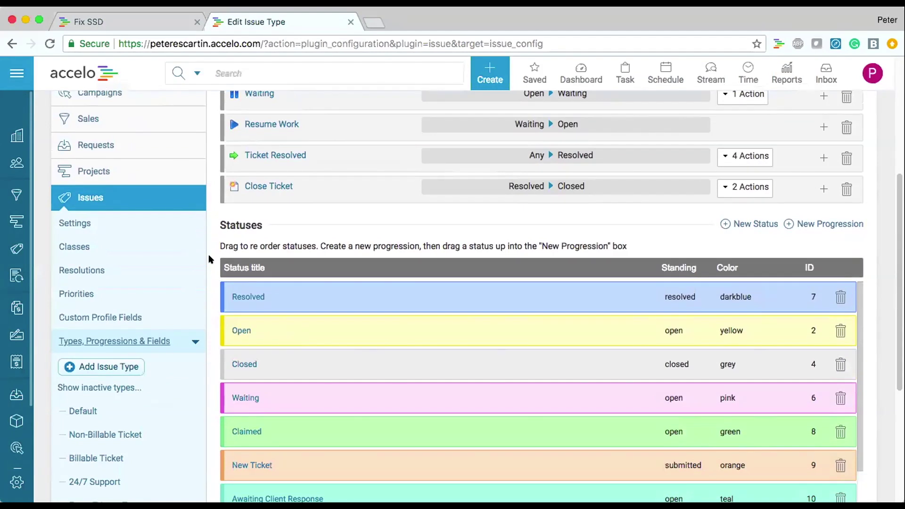
pyautogui.scroll(-3, 209, 259)
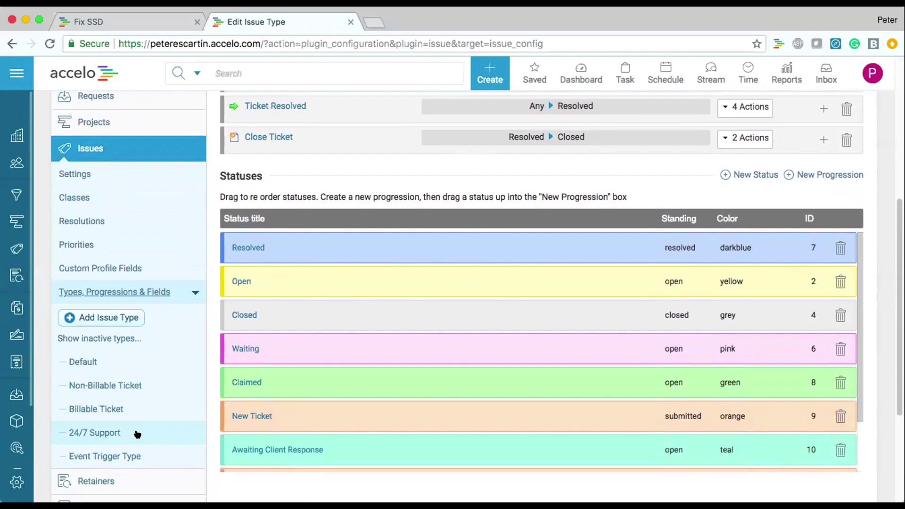
pyautogui.scroll(-2, 203, 342)
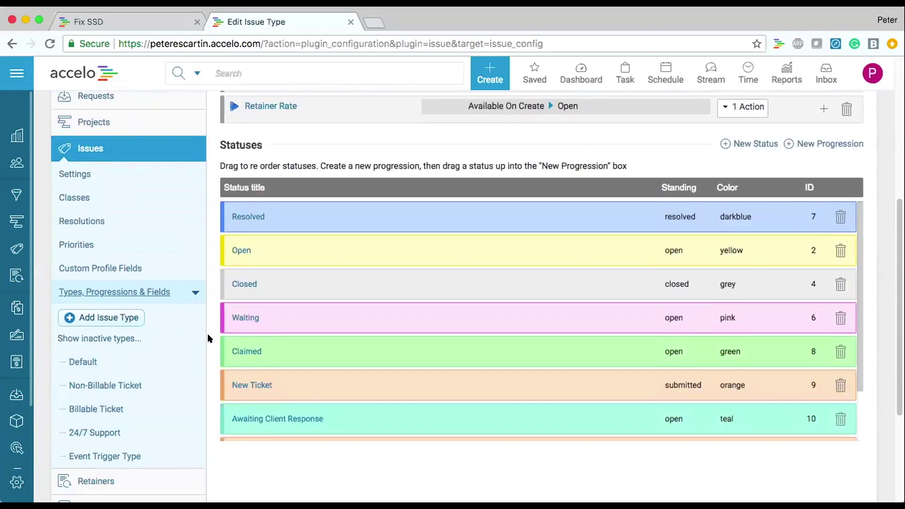
pyautogui.scroll(10, 210, 338)
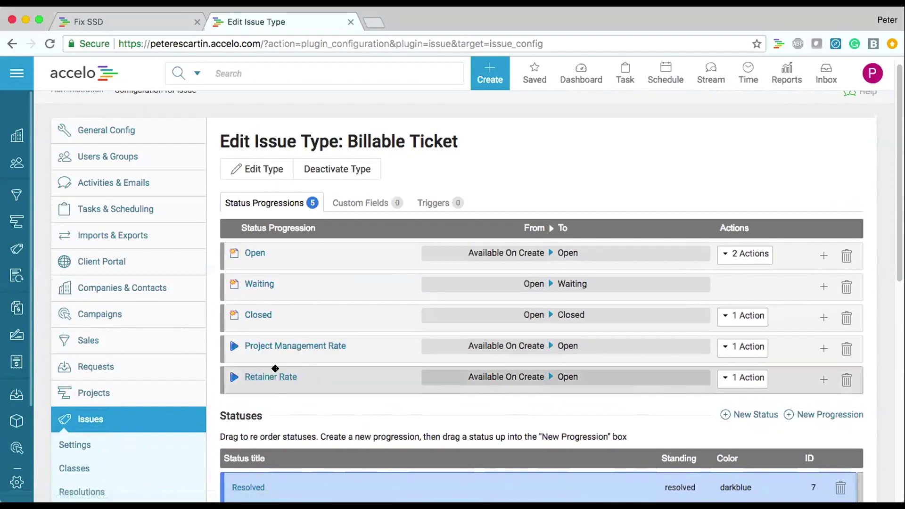
# Expand the actions of the Project Management Rate and Retainer Rate progressions and examine their default rate, hidden and required settings.
pyautogui.click(728, 349)
pyautogui.scroll(-3, 730, 372)
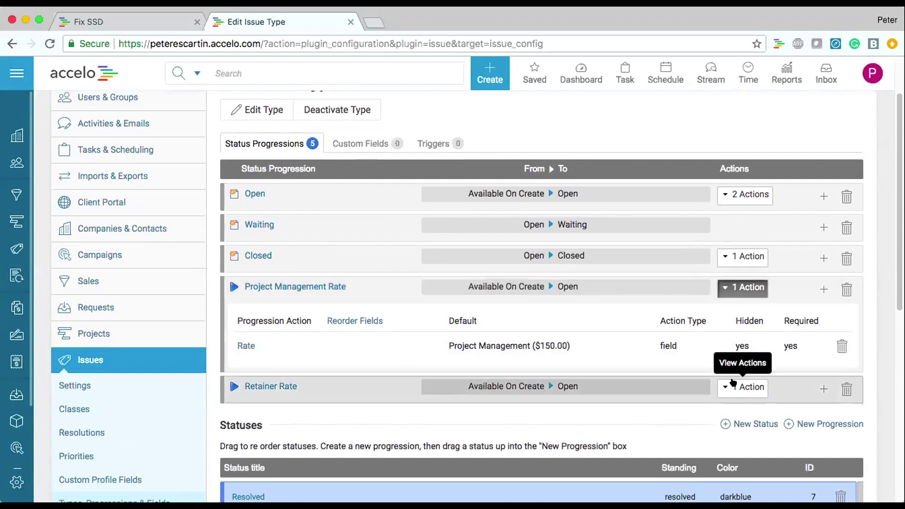
pyautogui.click(733, 386)
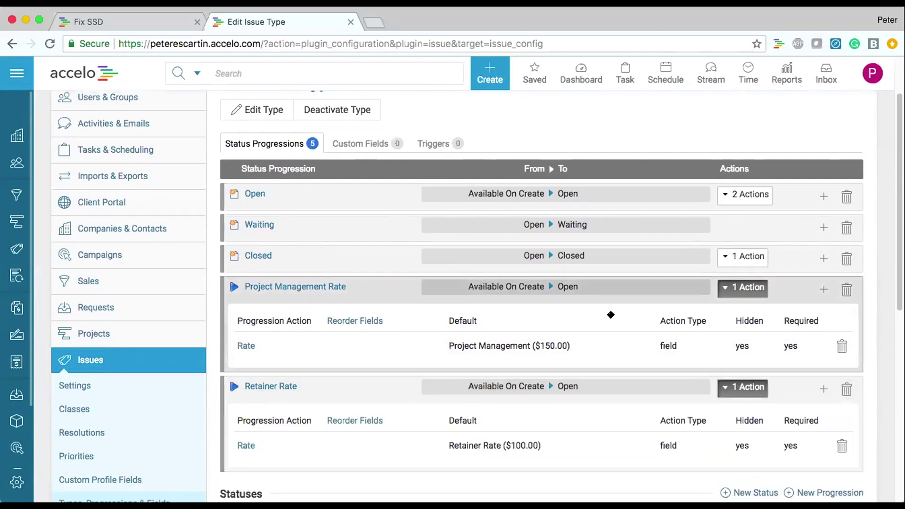
pyautogui.scroll(-2, 611, 315)
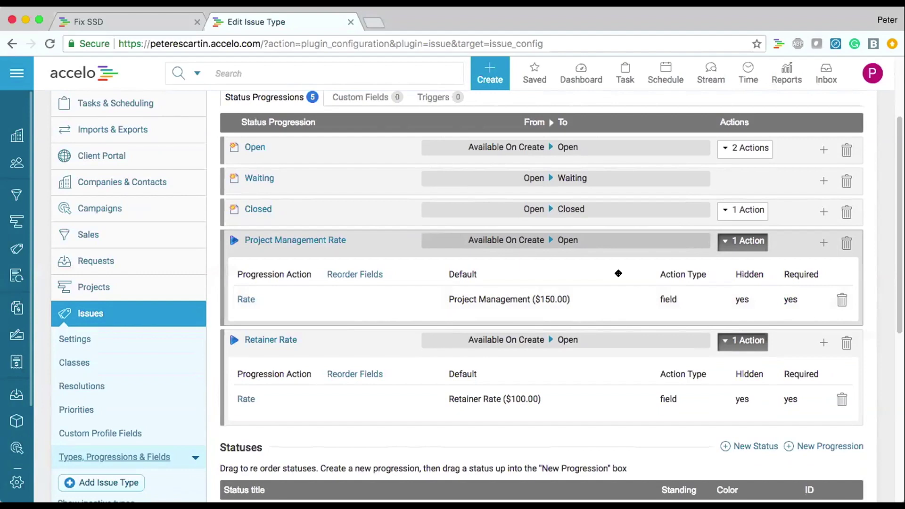
pyautogui.scroll(-2, 618, 273)
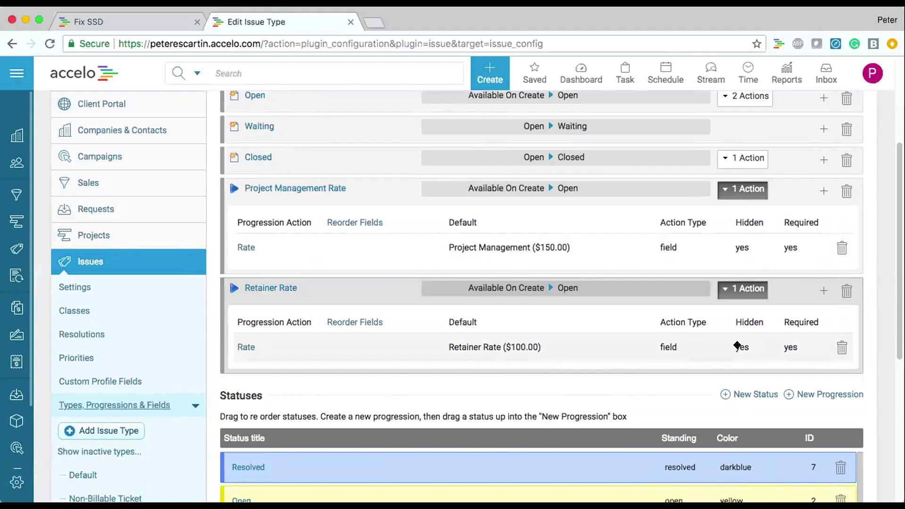
pyautogui.scroll(5, 738, 346)
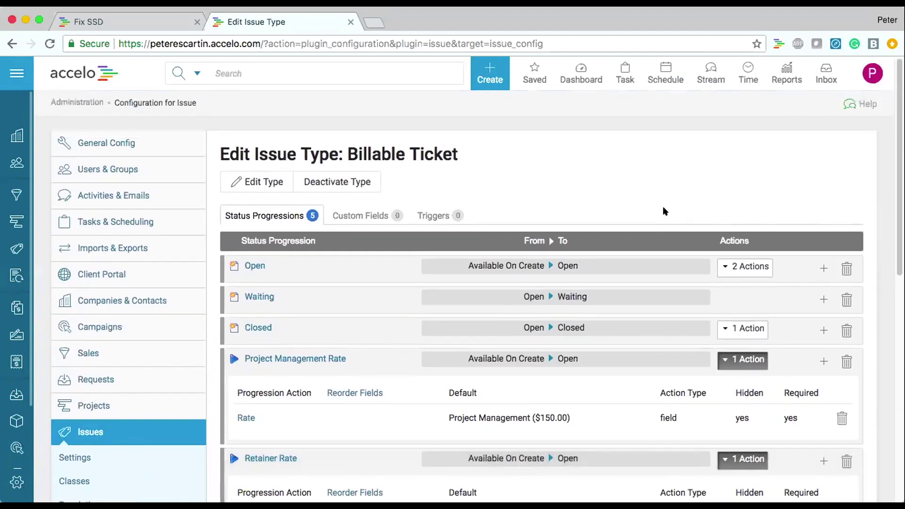
# Start creating a new issue in a separate browser tab and bring up its form.
pyautogui.click(485, 80)
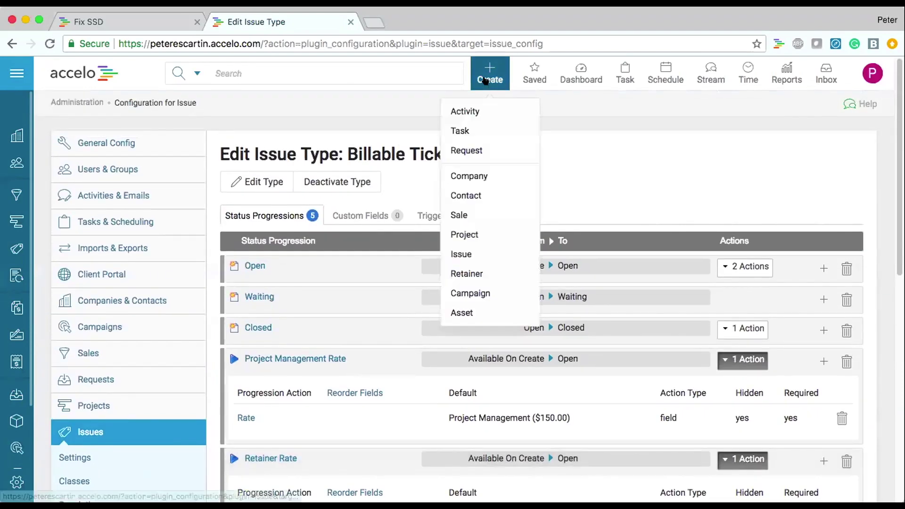
pyautogui.keyDown('super'); pyautogui.click(463, 249); pyautogui.keyUp('super')
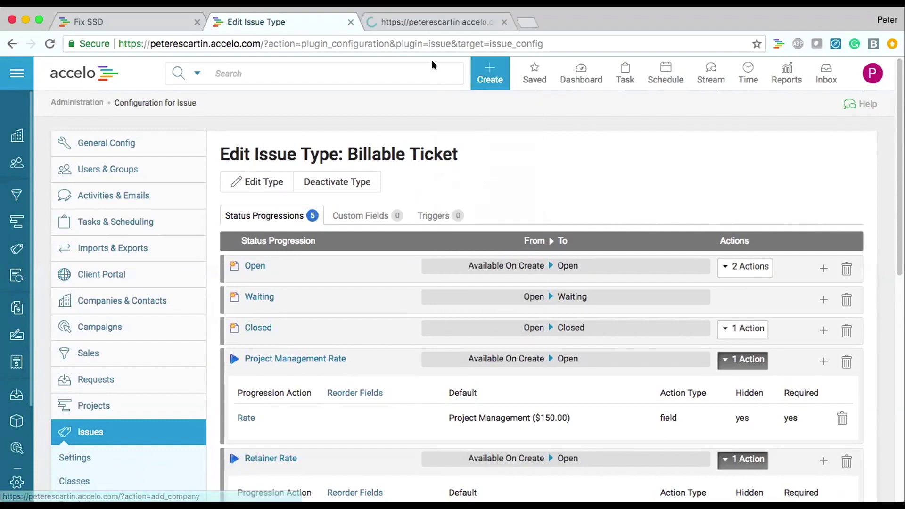
pyautogui.click(414, 23)
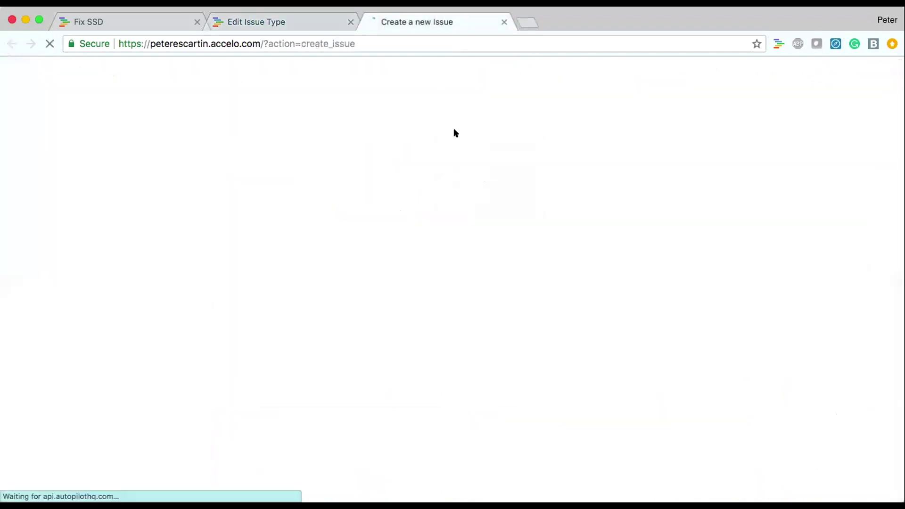
pyautogui.scroll(-5, 488, 231)
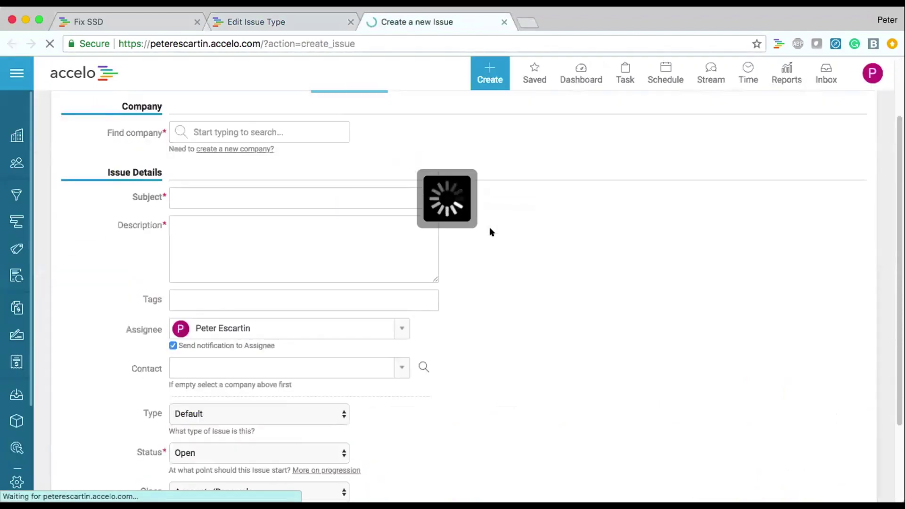
# Set the new issue's type to Billable Ticket, look through its starting statuses, and close the form without creating the issue.
pyautogui.click(283, 313)
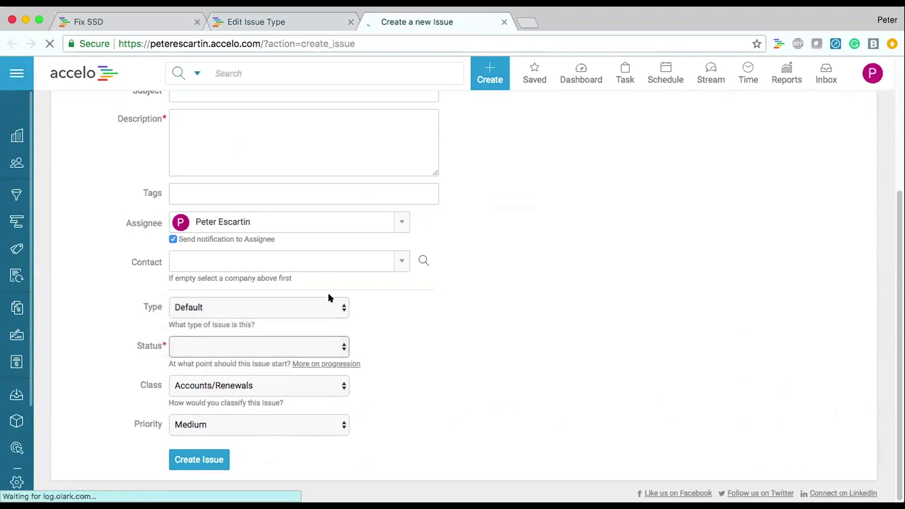
pyautogui.click(306, 308)
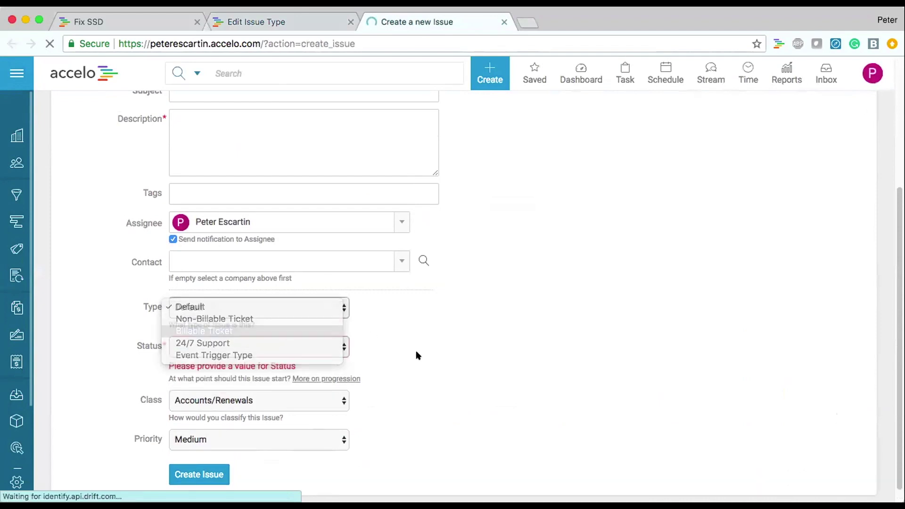
pyautogui.click(333, 309)
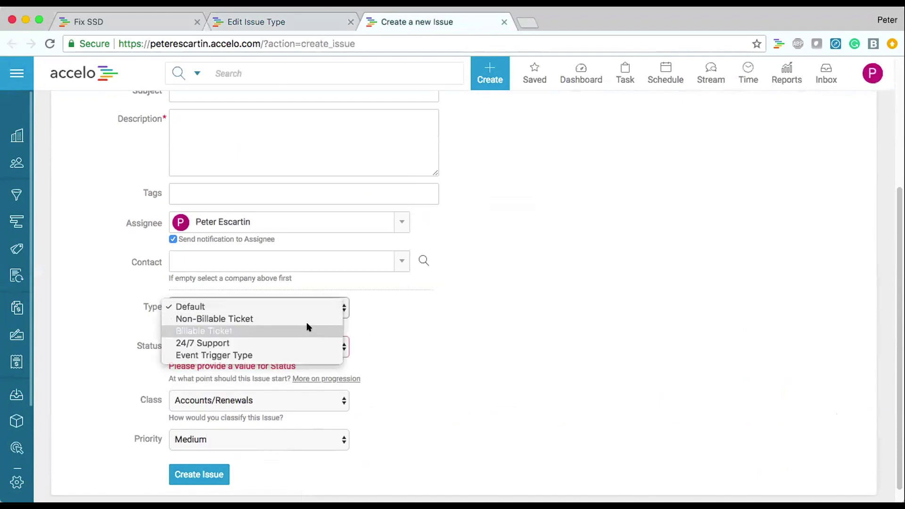
pyautogui.click(307, 345)
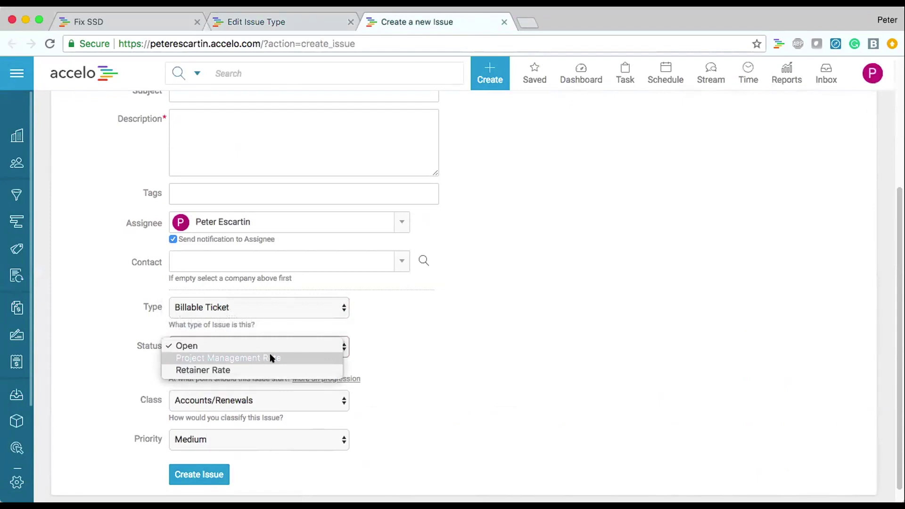
pyautogui.click(413, 343)
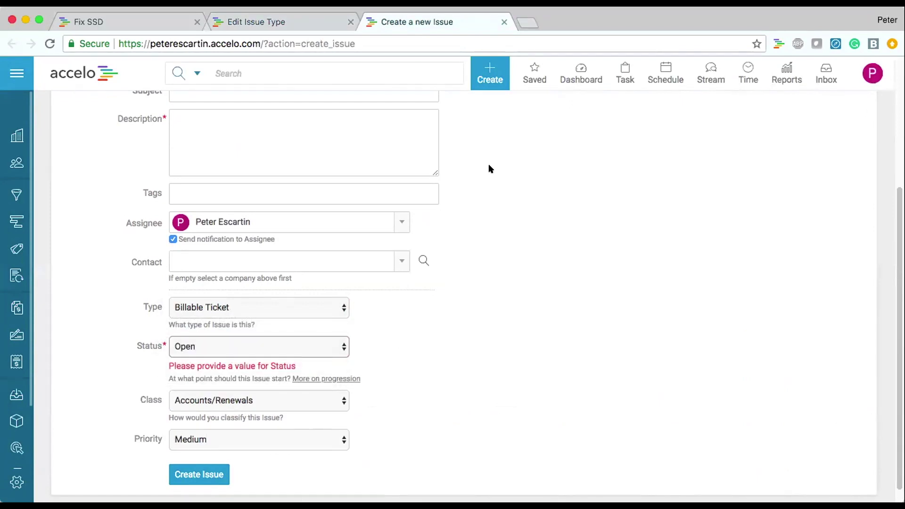
pyautogui.click(503, 23)
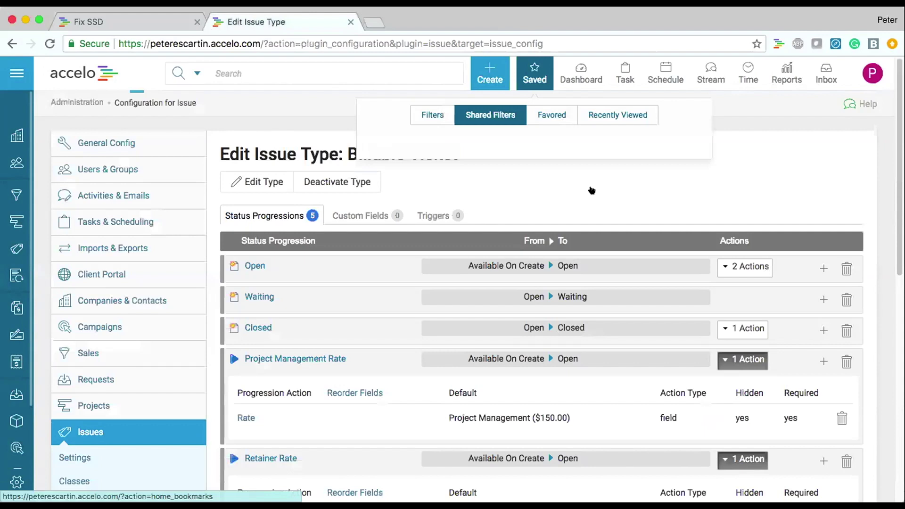
# Delete the Project Management Rate and Retainer Rate progressions from the Billable Ticket issue type.
pyautogui.scroll(-5, 845, 189)
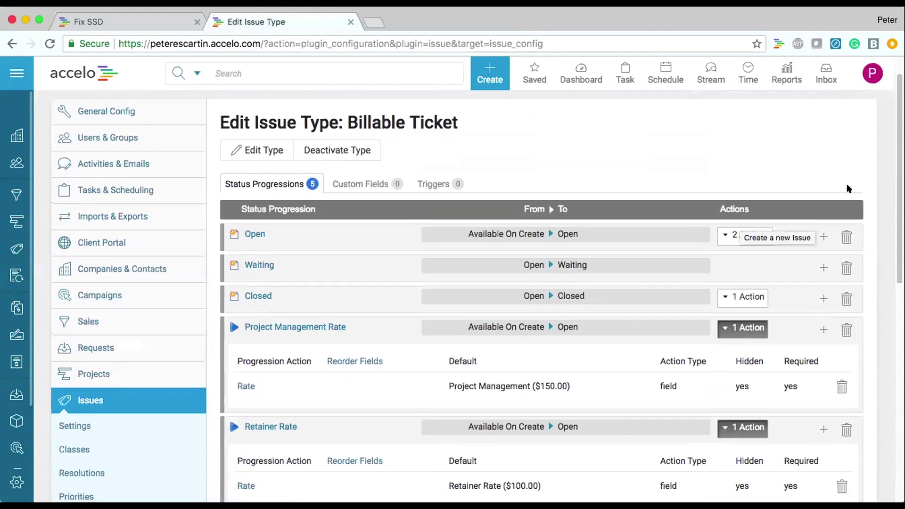
pyautogui.click(846, 274)
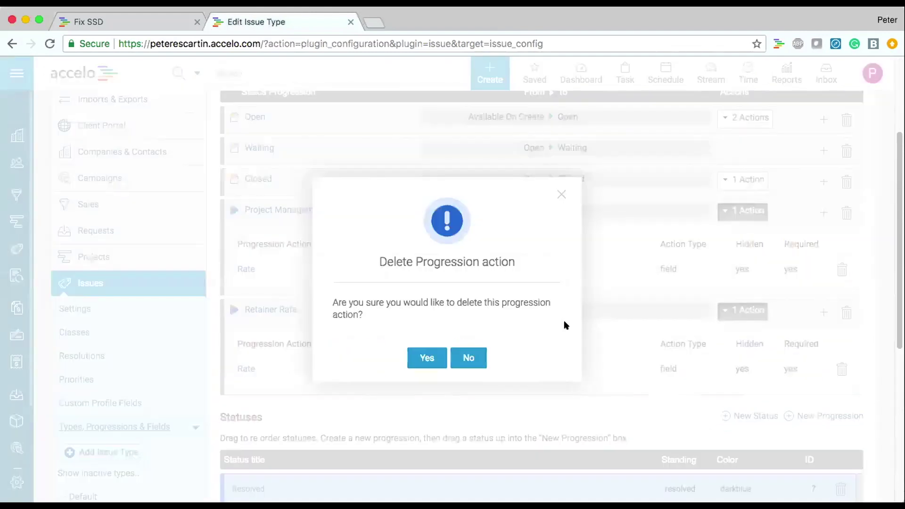
pyautogui.click(561, 195)
pyautogui.click(846, 213)
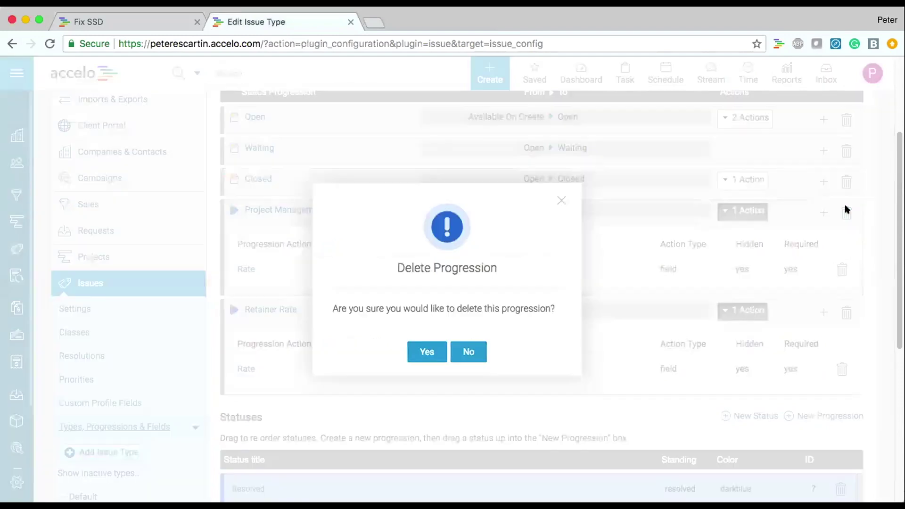
pyautogui.click(424, 349)
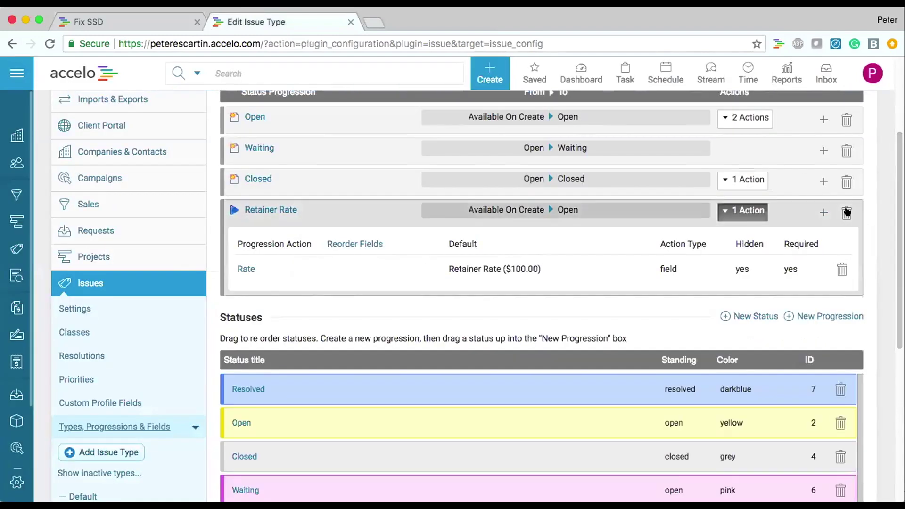
pyautogui.click(846, 213)
pyautogui.click(423, 357)
pyautogui.scroll(3, 566, 283)
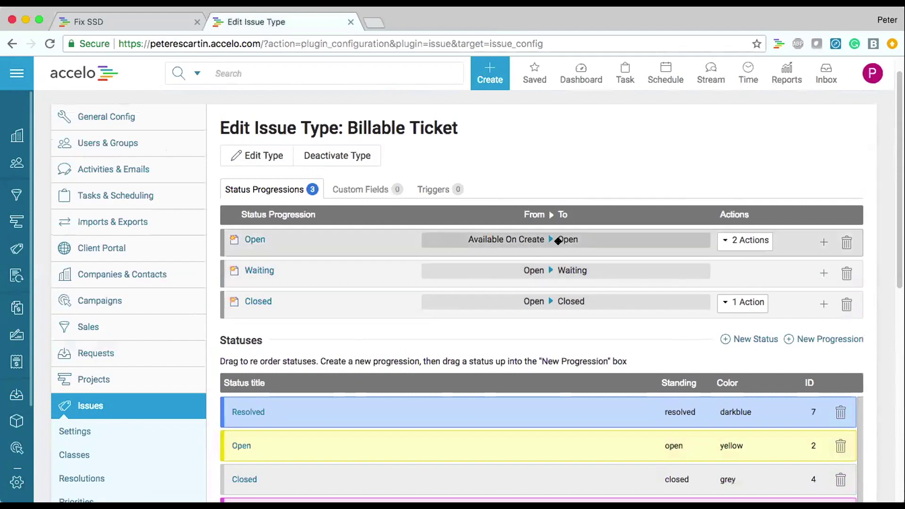
# View the actions of Billable Ticket's Open progression, and open the 24/7 Support issue type to show its Open progression's actions.
pyautogui.click(729, 240)
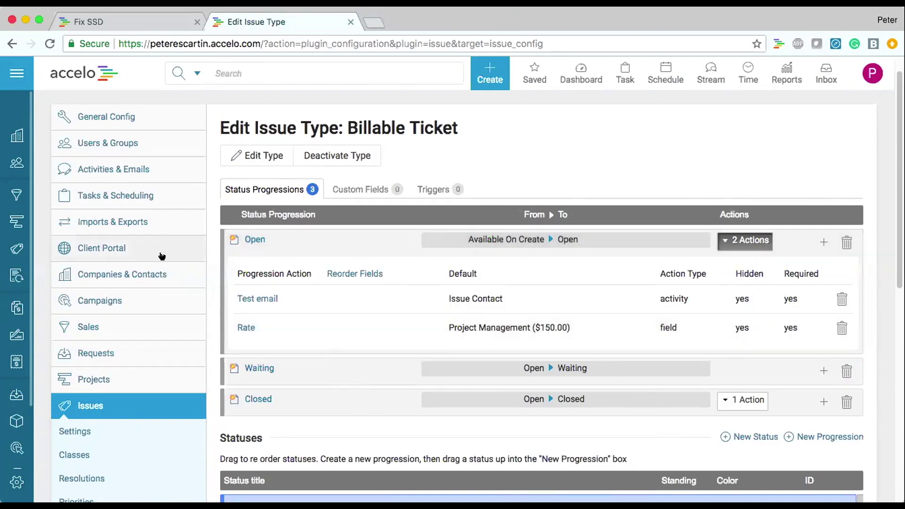
pyautogui.scroll(-5, 151, 239)
pyautogui.scroll(4, 542, 202)
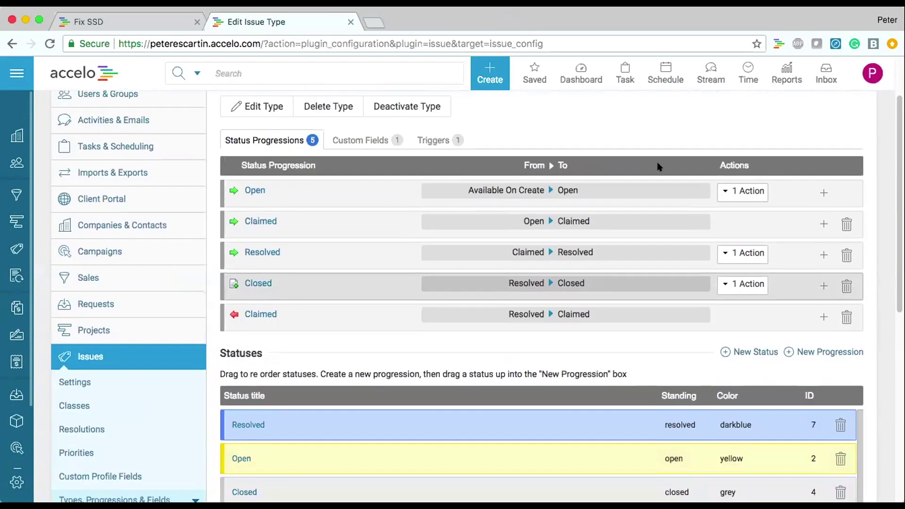
pyautogui.click(746, 191)
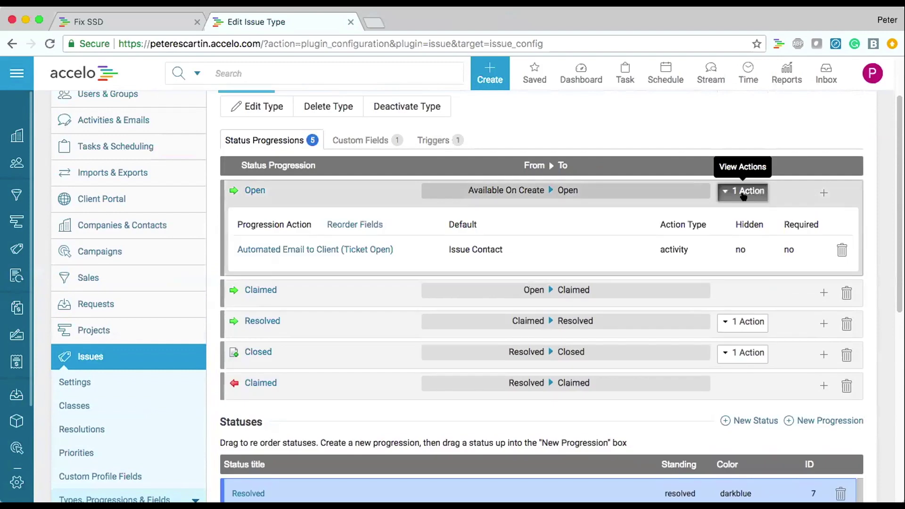
# Add a required, hidden Rate field action defaulting to UX ($200.00) to 24/7 Support's Open progression, save it and view the progression's actions.
pyautogui.click(824, 193)
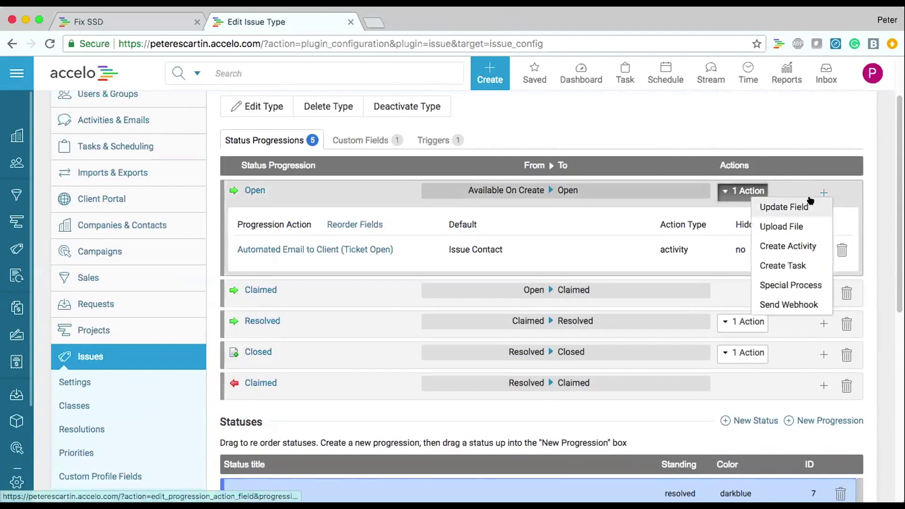
pyautogui.click(782, 208)
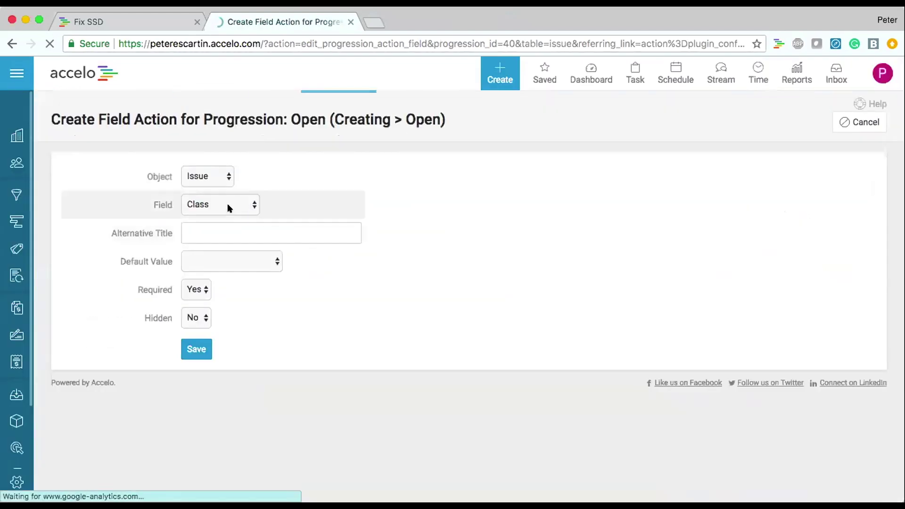
pyautogui.click(221, 203)
pyautogui.click(198, 300)
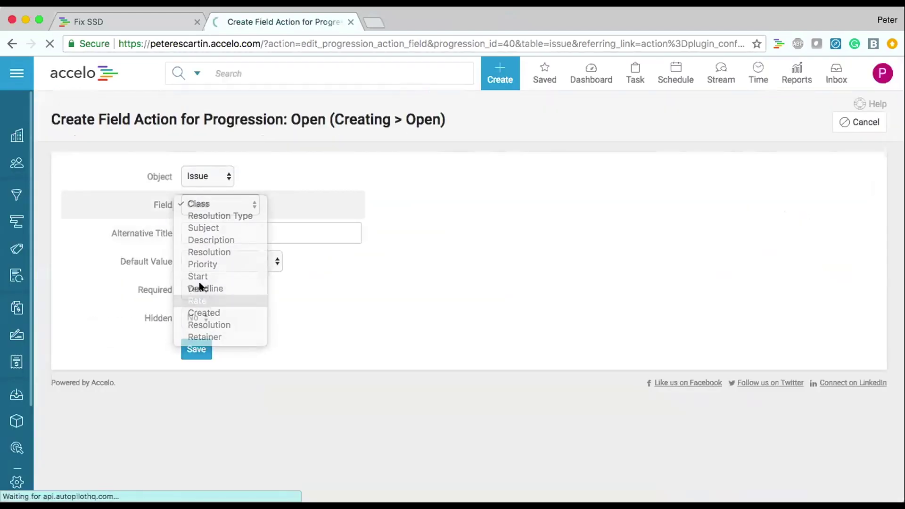
pyautogui.click(210, 260)
pyautogui.click(216, 321)
pyautogui.click(192, 315)
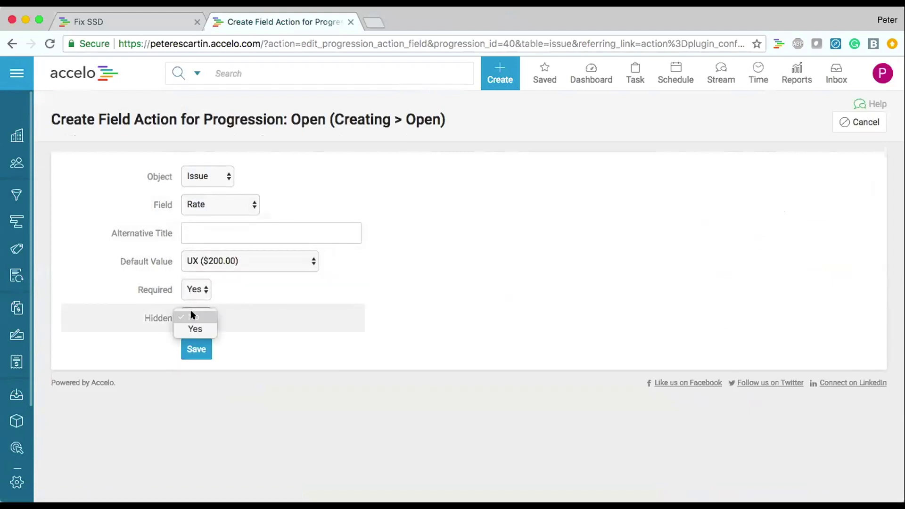
pyautogui.click(191, 327)
pyautogui.click(197, 351)
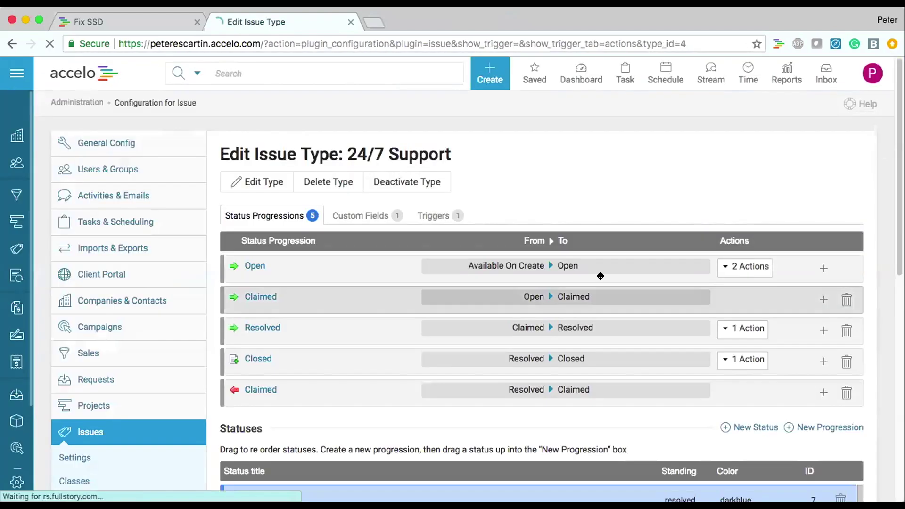
pyautogui.click(738, 267)
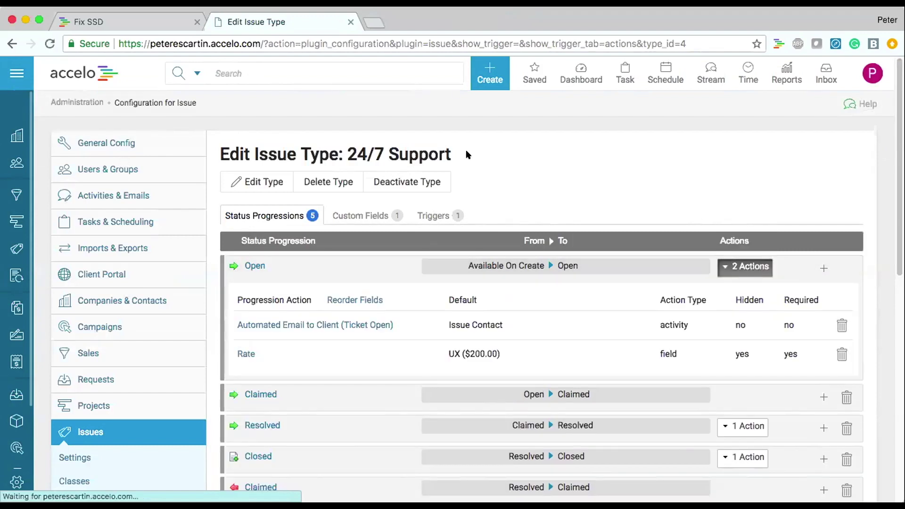
pyautogui.moveTo(449, 150); pyautogui.dragTo(348, 146)
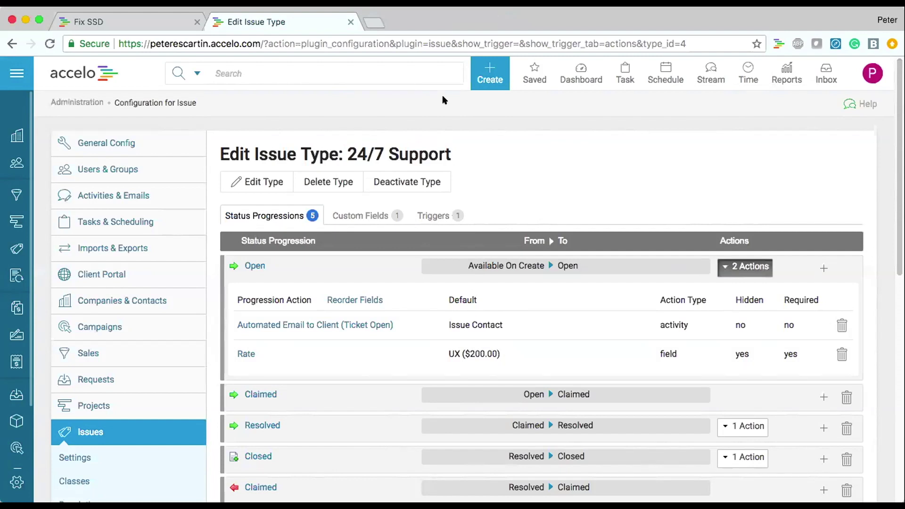
# Search the retainers for "onepl" and open the Monthly Support - Annual Contract retainer for editing.
pyautogui.click(389, 75)
pyautogui.write('Retainer')
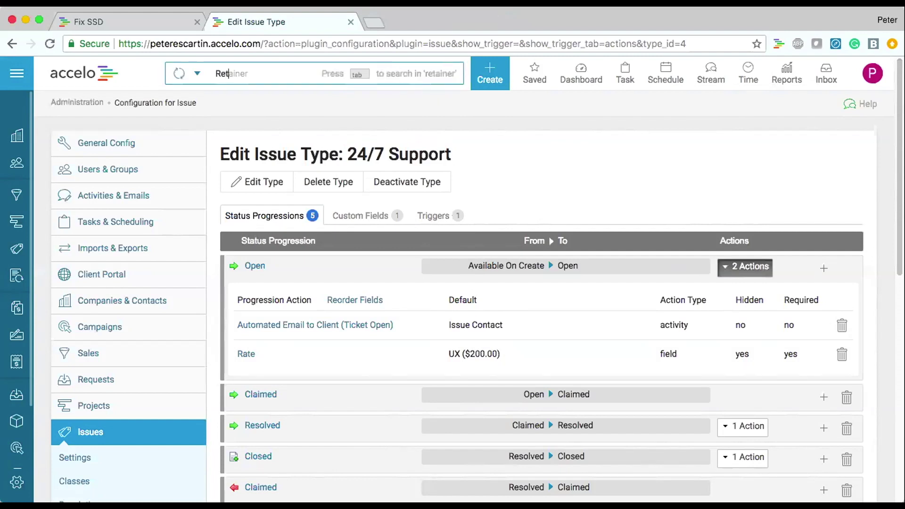
pyautogui.press('Return')
pyautogui.write('onepl')
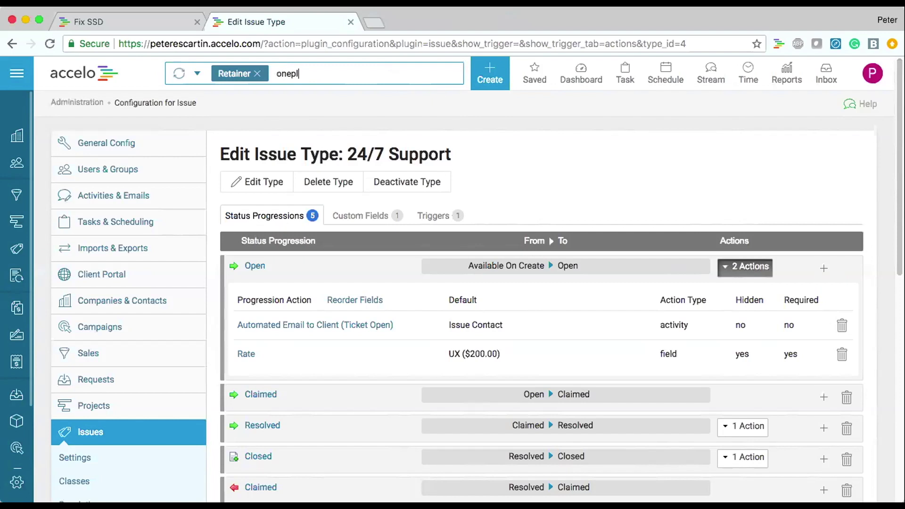
pyautogui.click(434, 141)
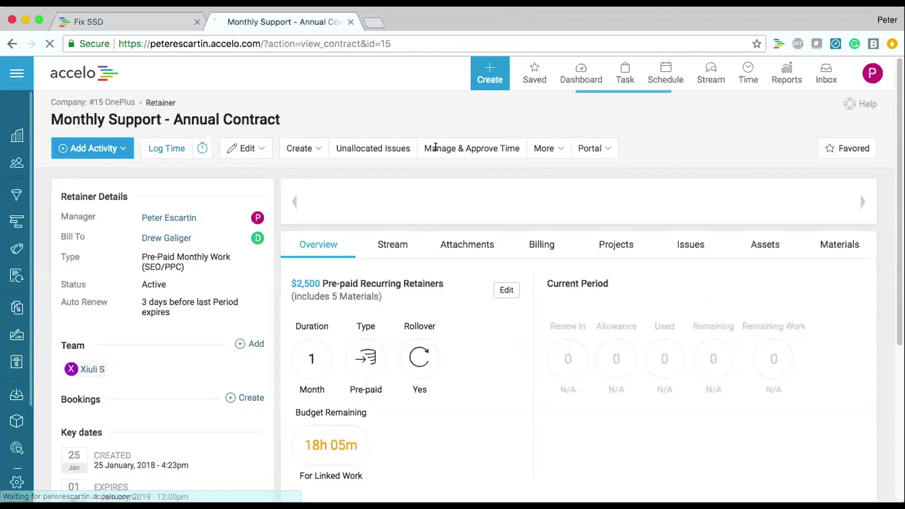
pyautogui.click(245, 142)
pyautogui.click(241, 158)
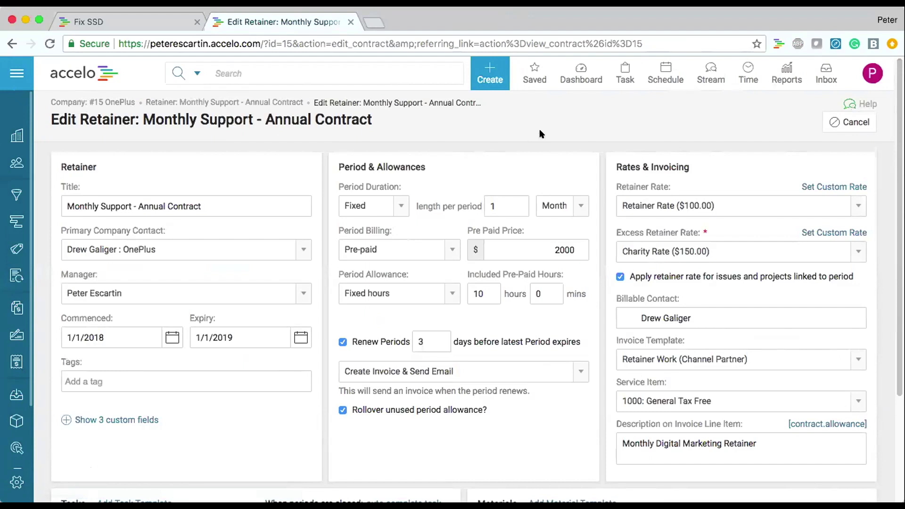
# Examine the Retainer Rate setting under Rates & Invoicing, showing its custom rate option and switching back to the standard rate.
pyautogui.click(488, 78)
pyautogui.tripleClick(644, 166)
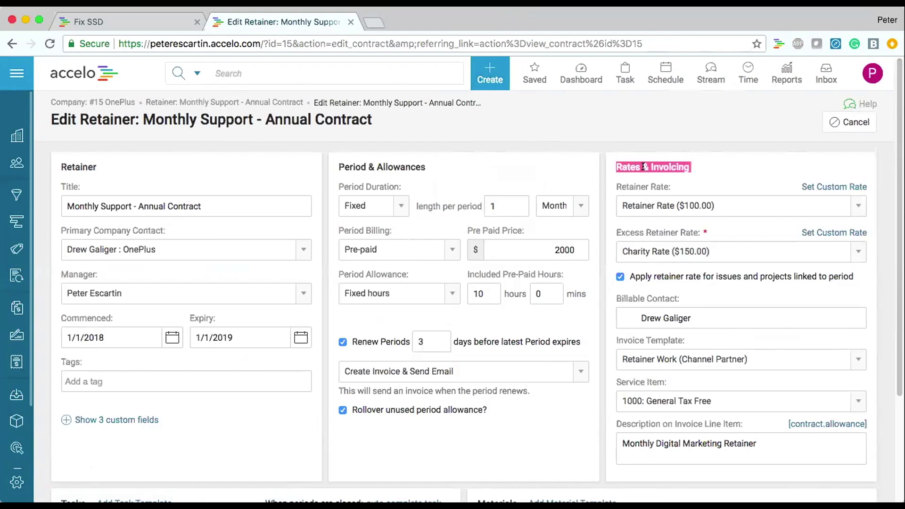
pyautogui.tripleClick(621, 185)
pyautogui.moveTo(622, 185); pyautogui.dragTo(674, 187)
pyautogui.click(686, 185)
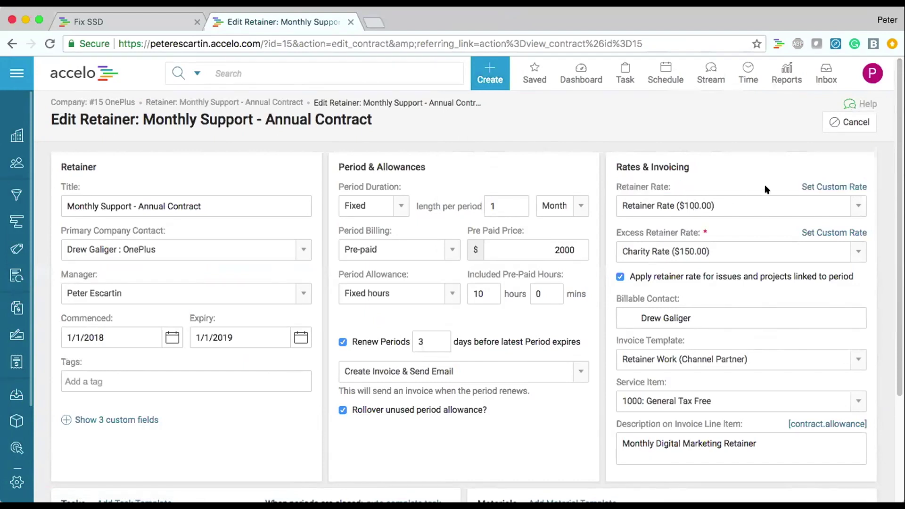
pyautogui.click(826, 187)
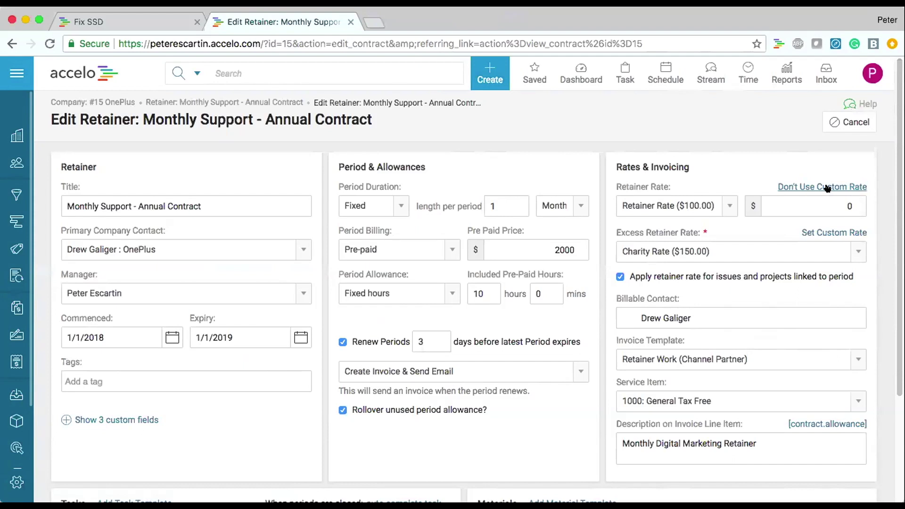
pyautogui.click(828, 187)
# Examine the Excess Retainer Rate in relation to the Included Pre-Paid Hours, and leave the retainer's editing form without saving.
pyautogui.scroll(-3, 701, 175)
pyautogui.moveTo(623, 171); pyautogui.dragTo(703, 171)
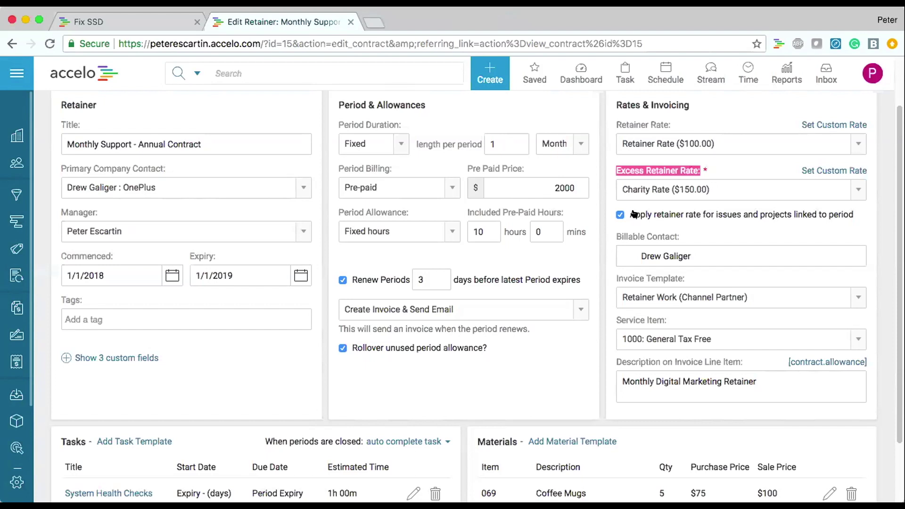
pyautogui.click(488, 233)
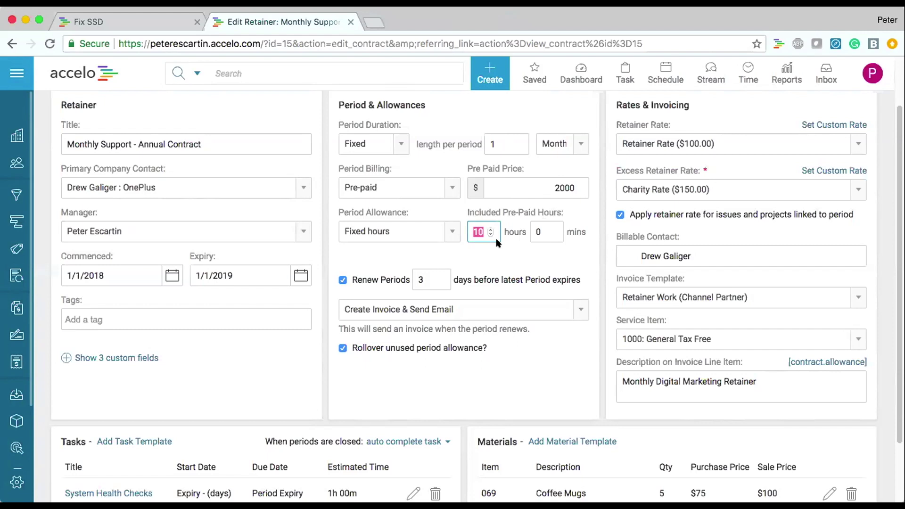
pyautogui.tripleClick(660, 168)
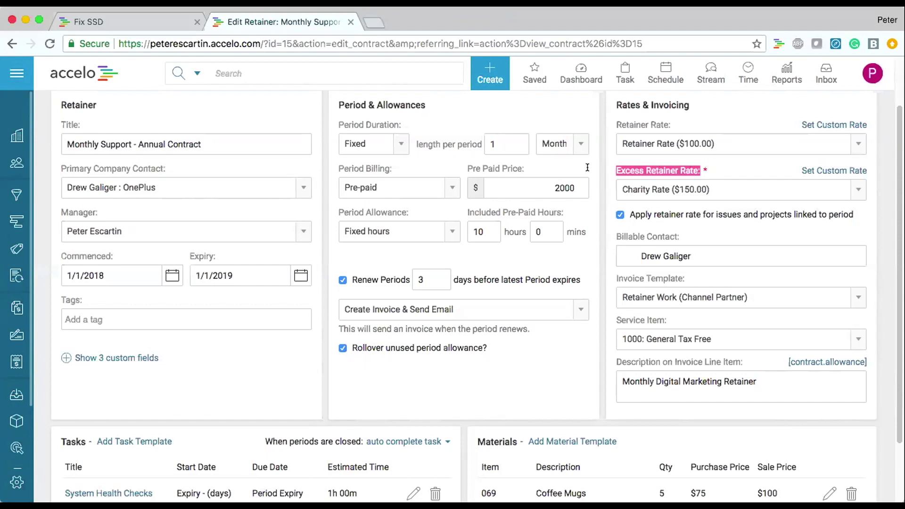
pyautogui.tripleClick(476, 208)
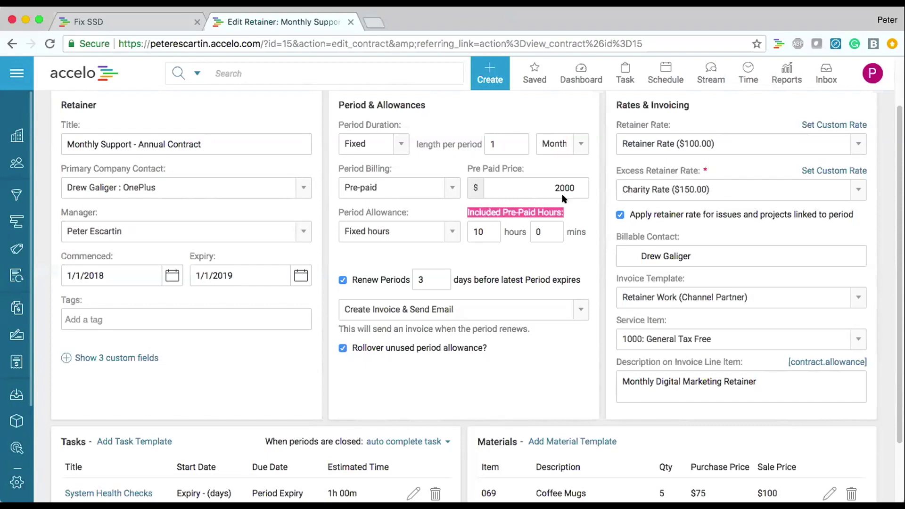
pyautogui.doubleClick(653, 166)
pyautogui.tripleClick(654, 167)
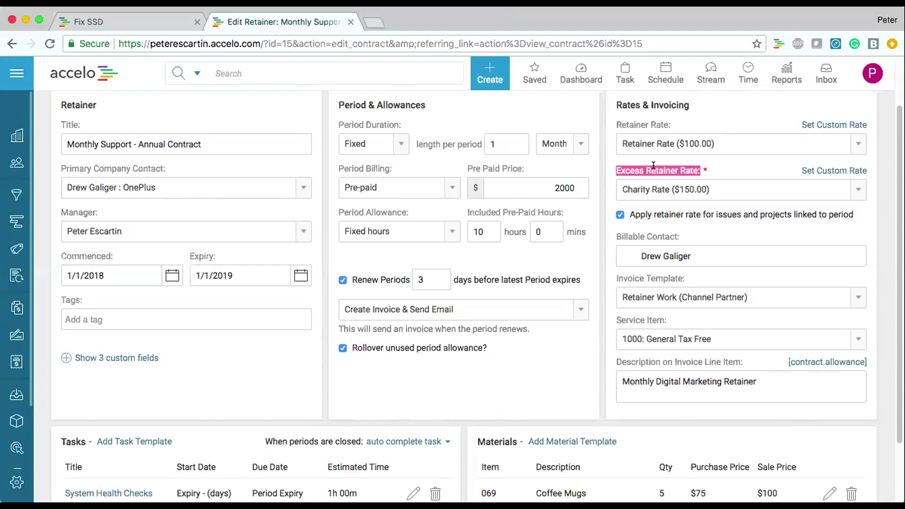
pyautogui.scroll(3, 594, 149)
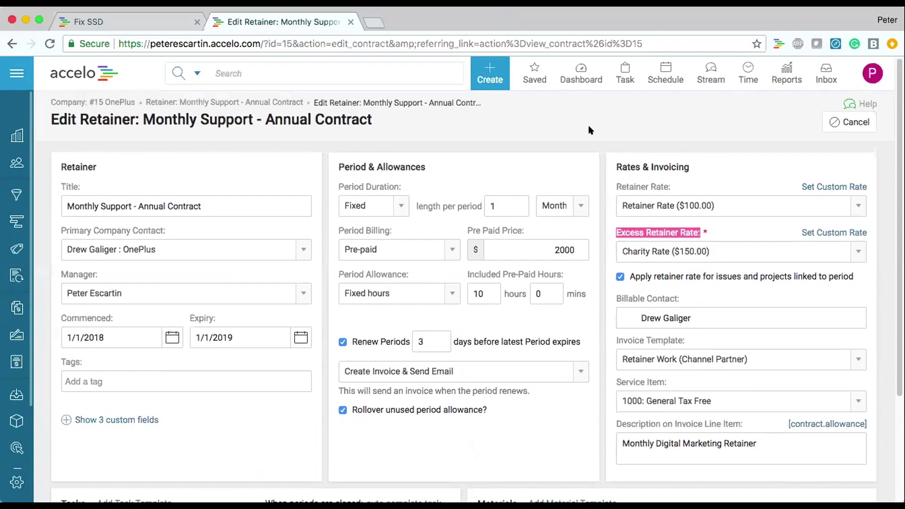
pyautogui.click(849, 122)
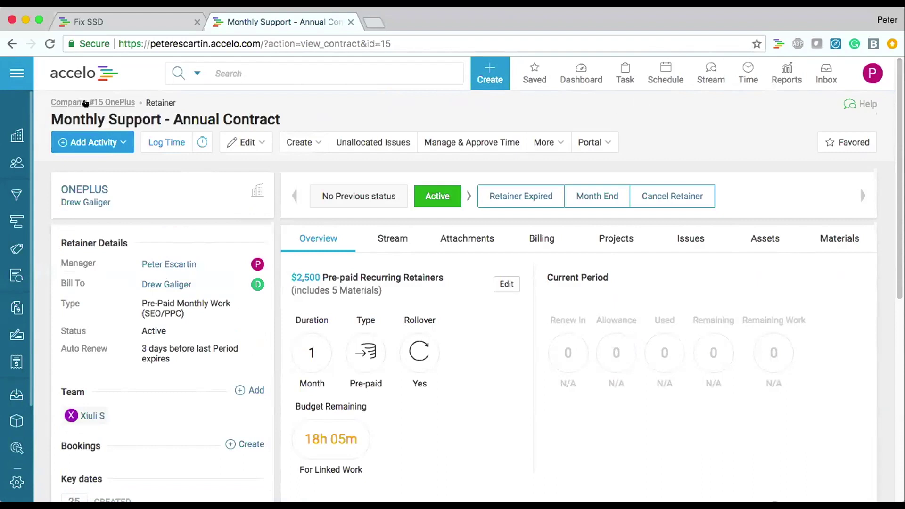
# Open the Divisions settings under Users & Groups in the configuration and view the Legacy Clients division.
pyautogui.click(17, 73)
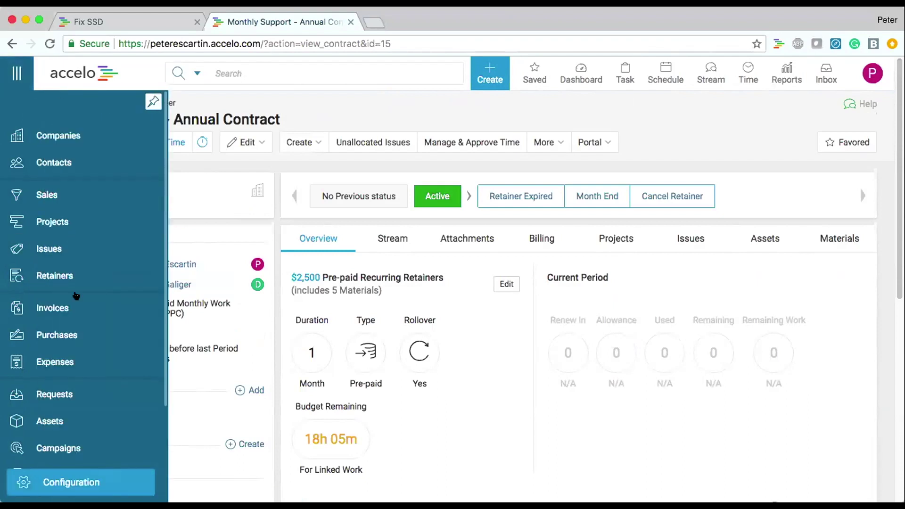
pyautogui.click(96, 487)
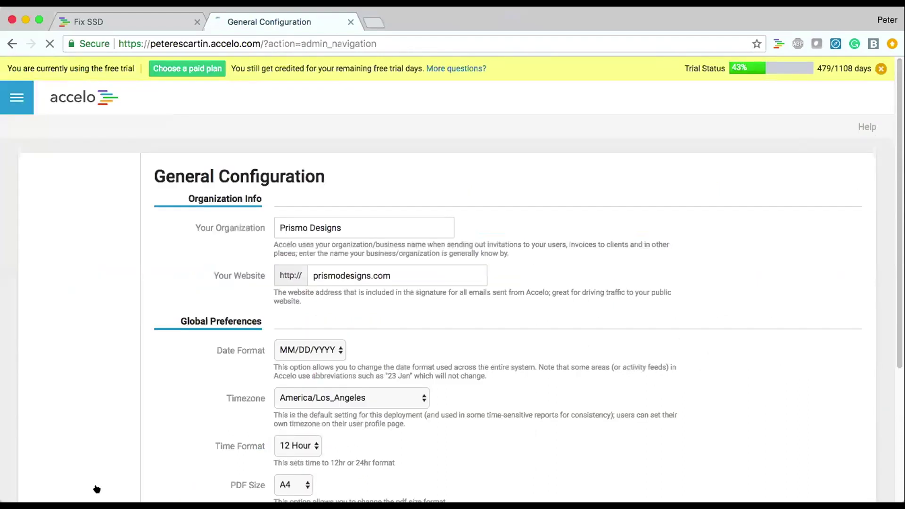
pyautogui.scroll(-3, 94, 221)
pyautogui.click(104, 236)
pyautogui.scroll(-4, 106, 221)
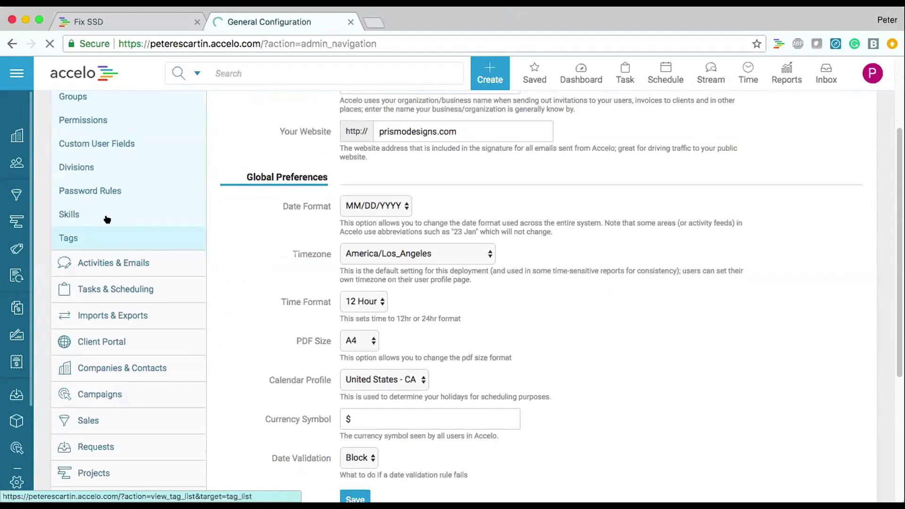
pyautogui.click(143, 159)
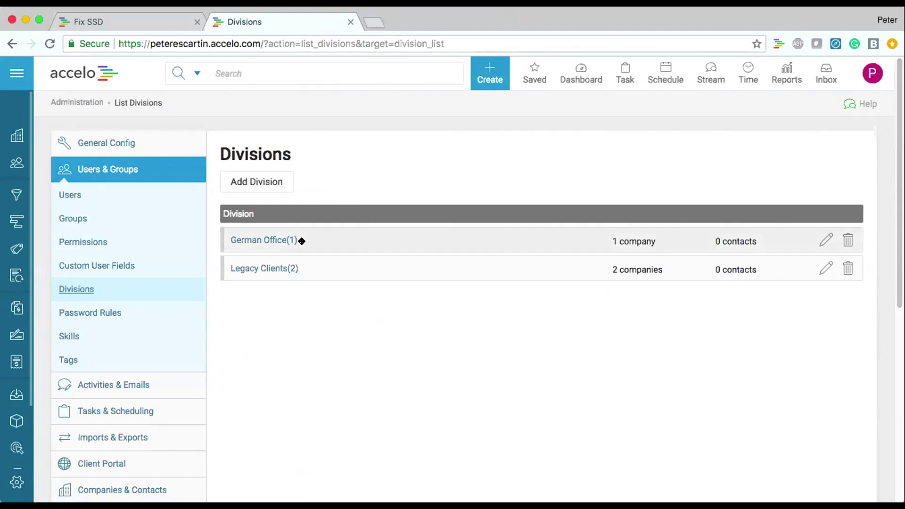
pyautogui.click(280, 267)
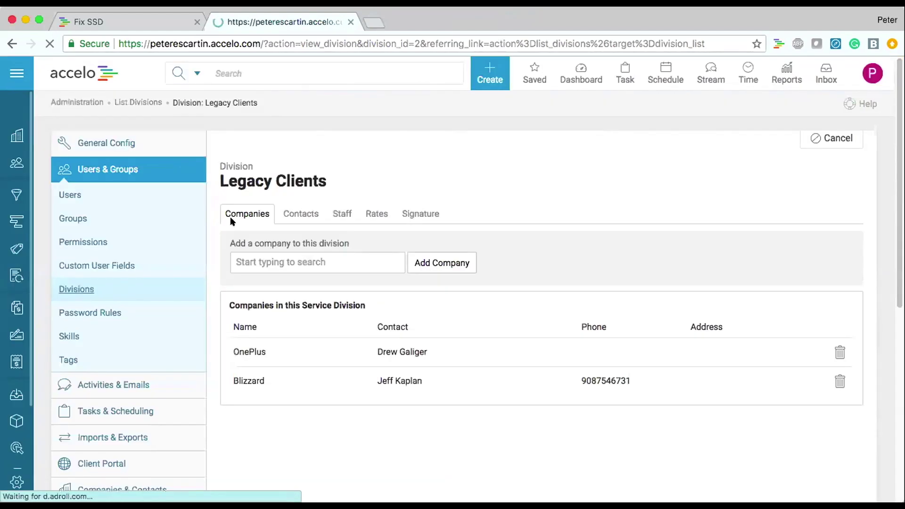
# Review the companies, contacts and staff assigned to the Legacy Clients division.
pyautogui.moveTo(222, 213); pyautogui.dragTo(271, 213)
pyautogui.tripleClick(275, 184)
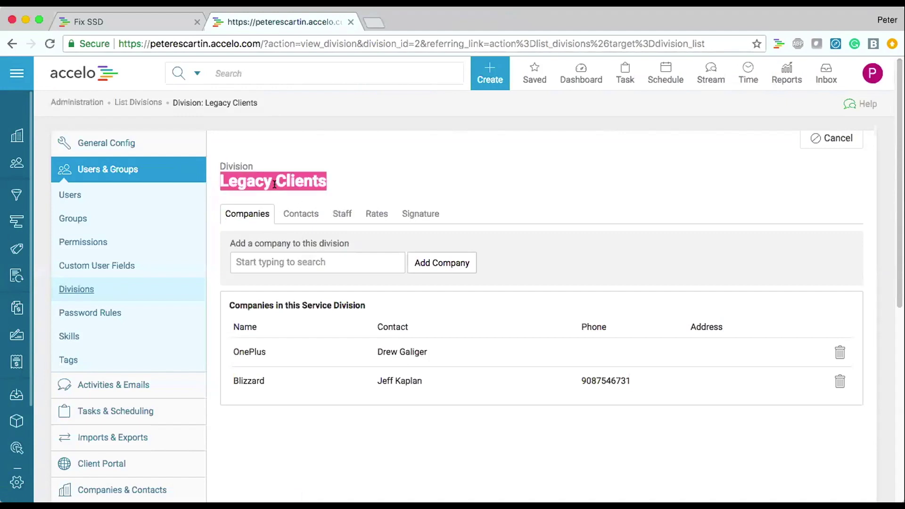
pyautogui.scroll(-2, 366, 178)
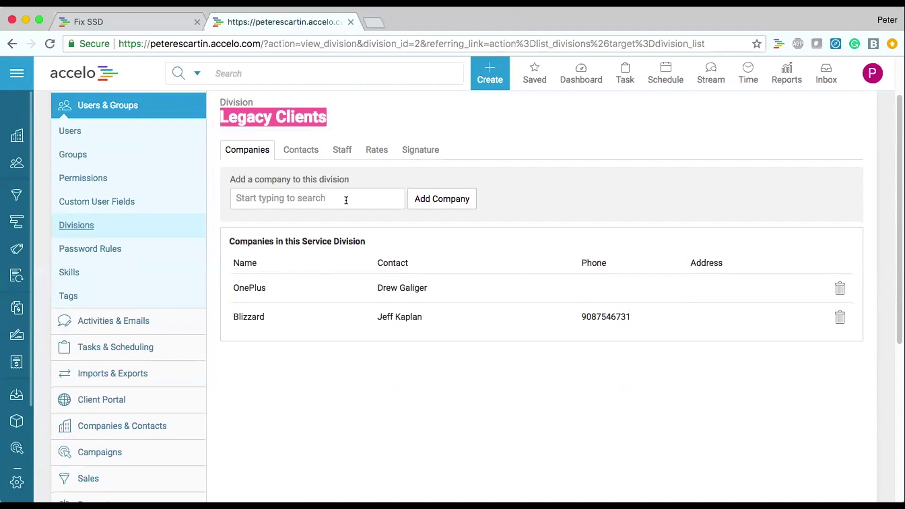
pyautogui.doubleClick(252, 285)
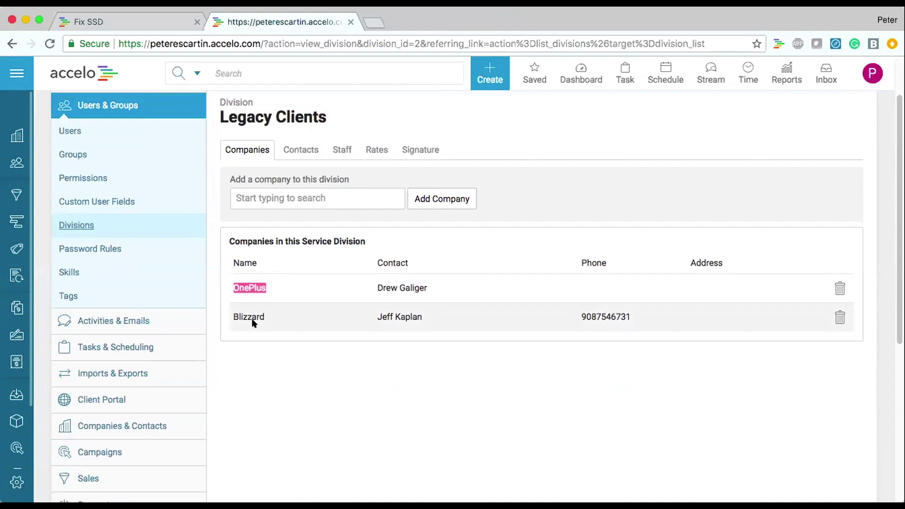
pyautogui.click(296, 152)
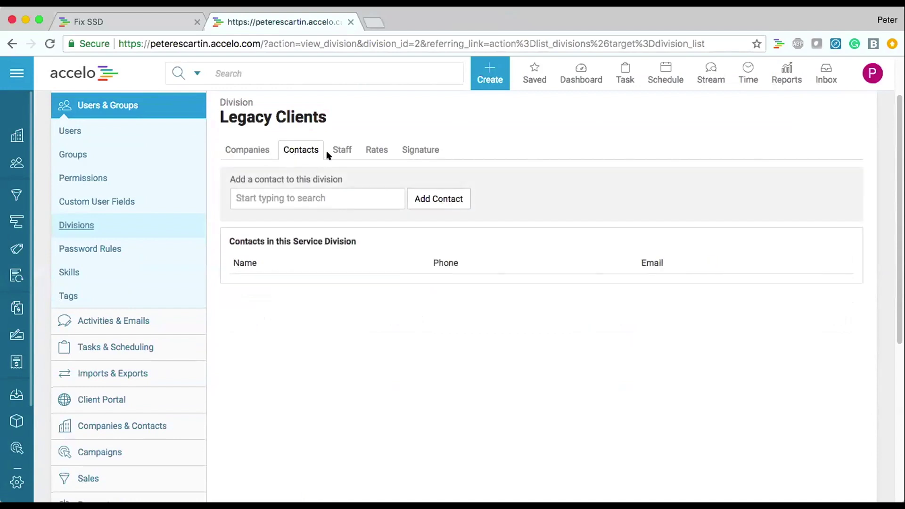
pyautogui.click(342, 150)
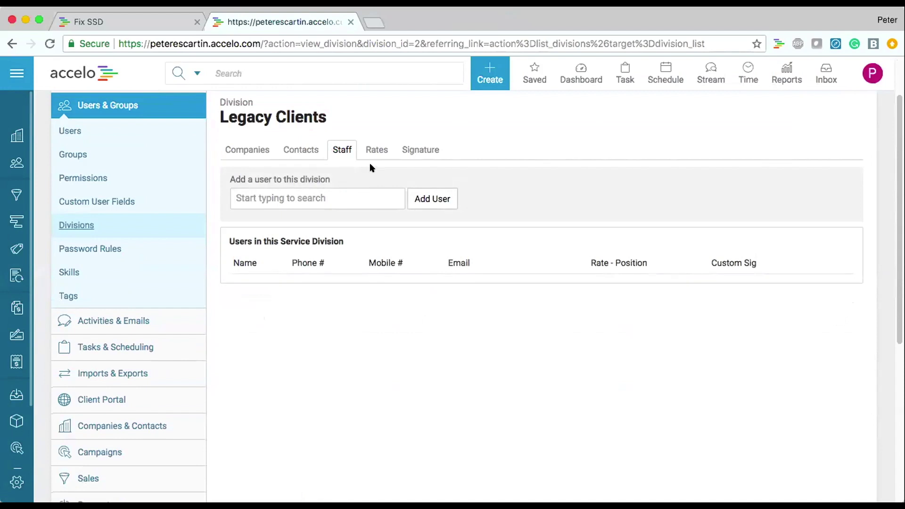
# Examine the Legacy Clients division's billable and cost rates, comparing the original Retainer Rate and Project Management rates with their override rates.
pyautogui.click(377, 149)
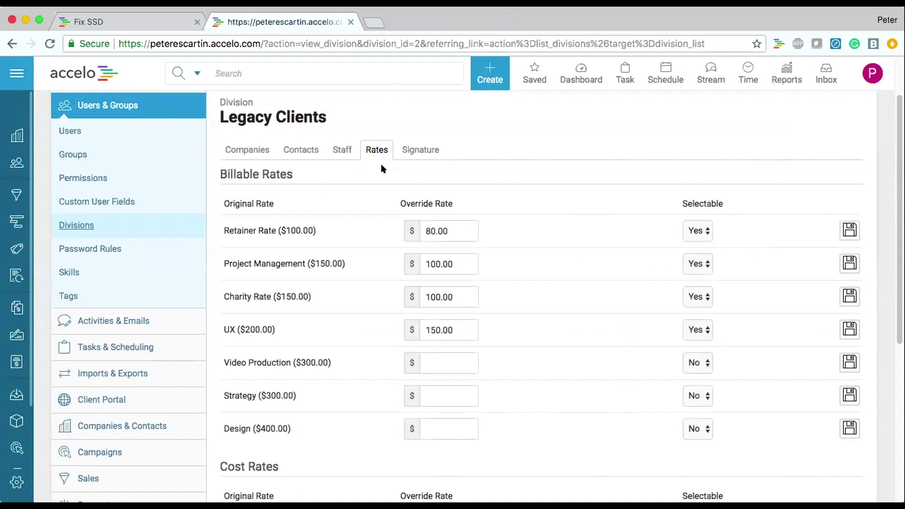
pyautogui.scroll(-2, 382, 167)
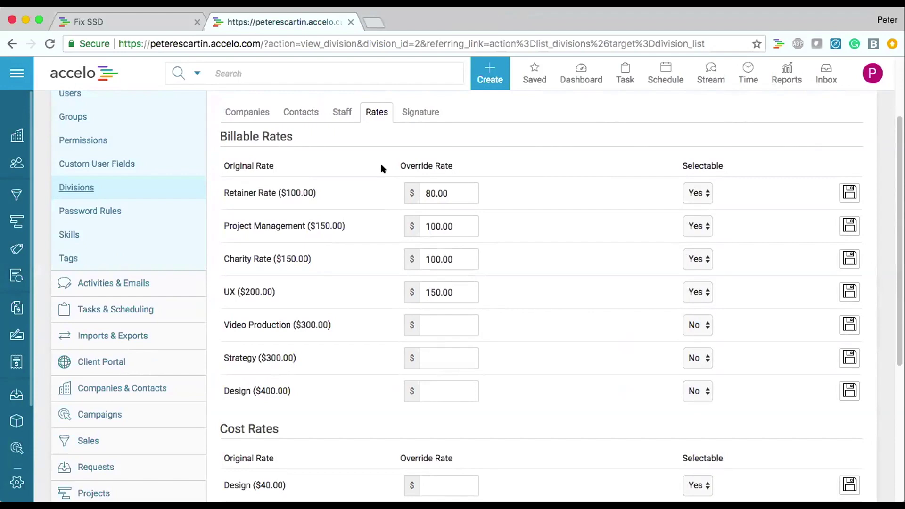
pyautogui.moveTo(222, 188); pyautogui.dragTo(315, 189)
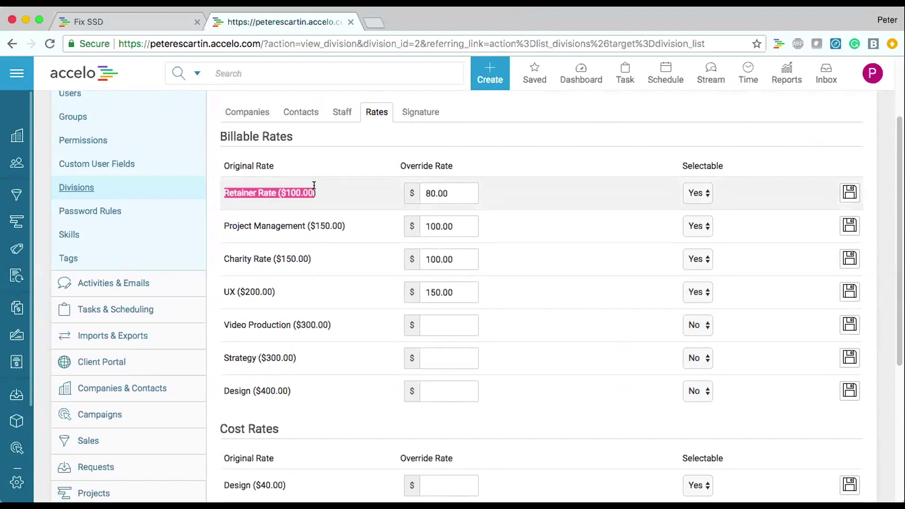
pyautogui.moveTo(243, 167); pyautogui.dragTo(274, 167)
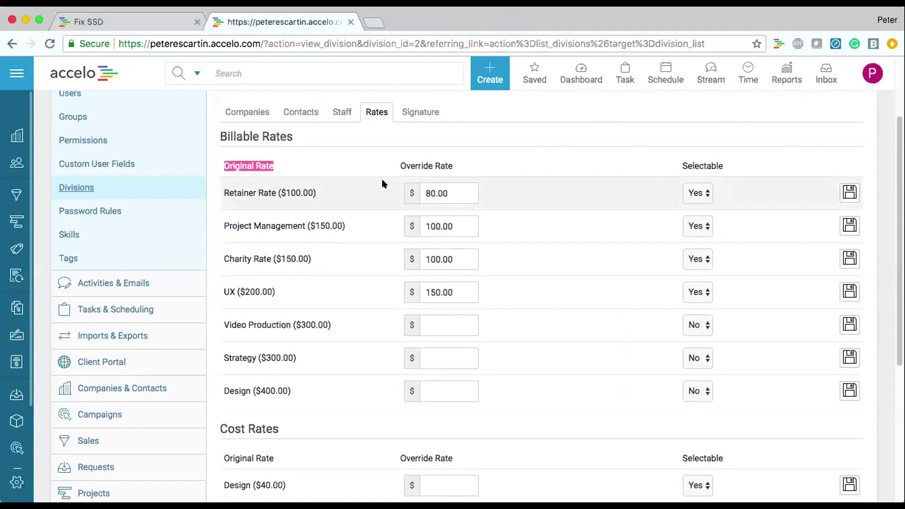
pyautogui.tripleClick(417, 164)
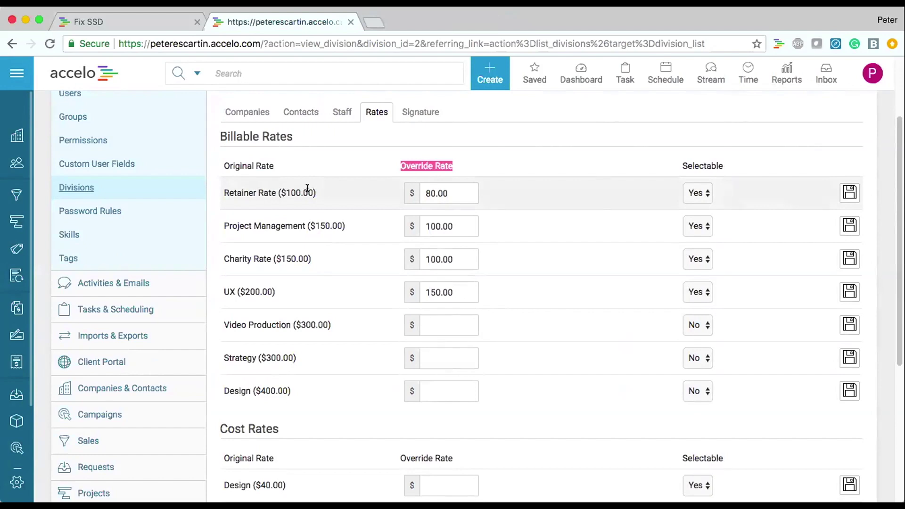
pyautogui.doubleClick(427, 187)
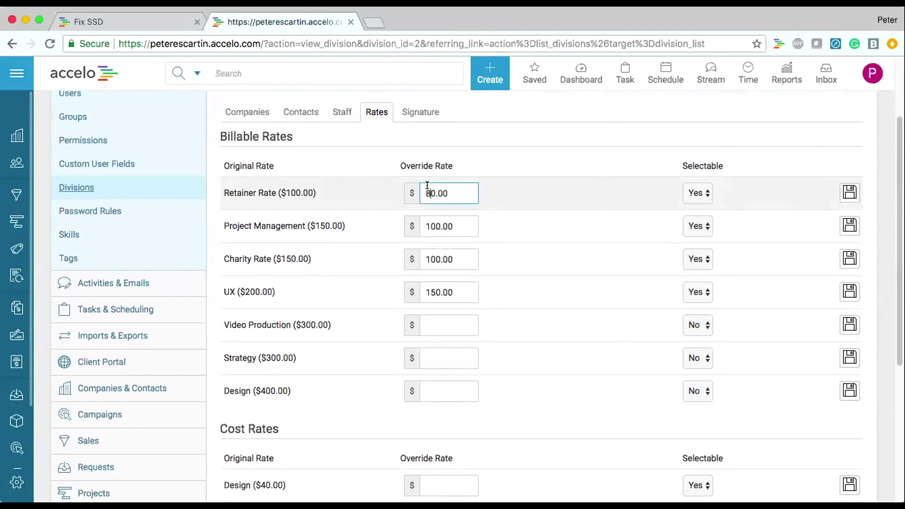
pyautogui.tripleClick(317, 219)
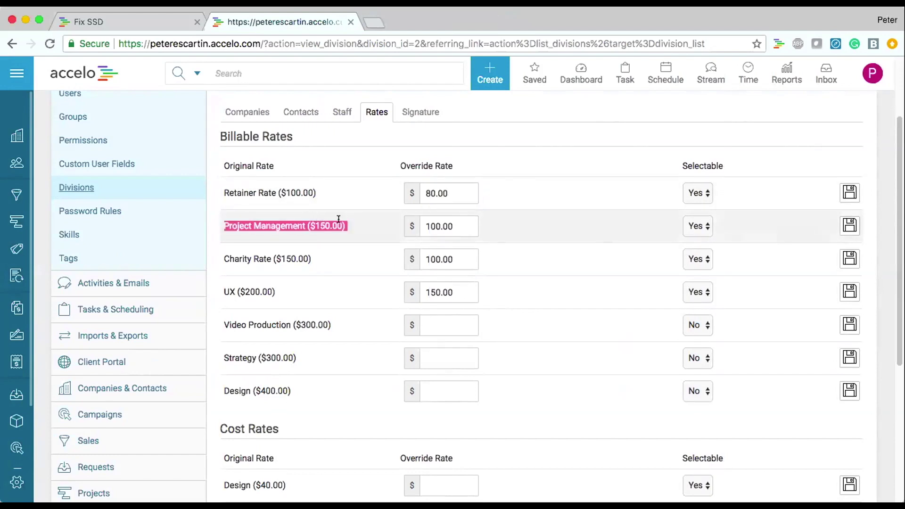
pyautogui.doubleClick(444, 228)
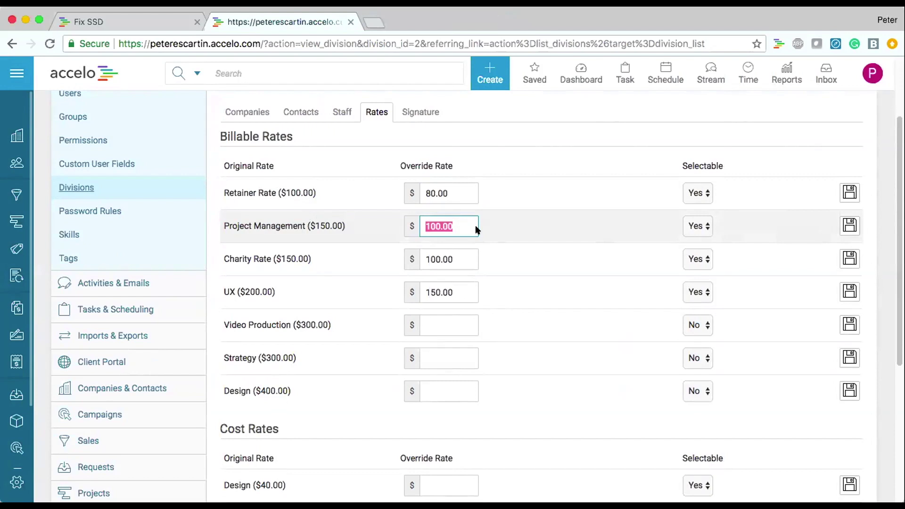
pyautogui.scroll(-3, 476, 230)
pyautogui.scroll(2, 476, 230)
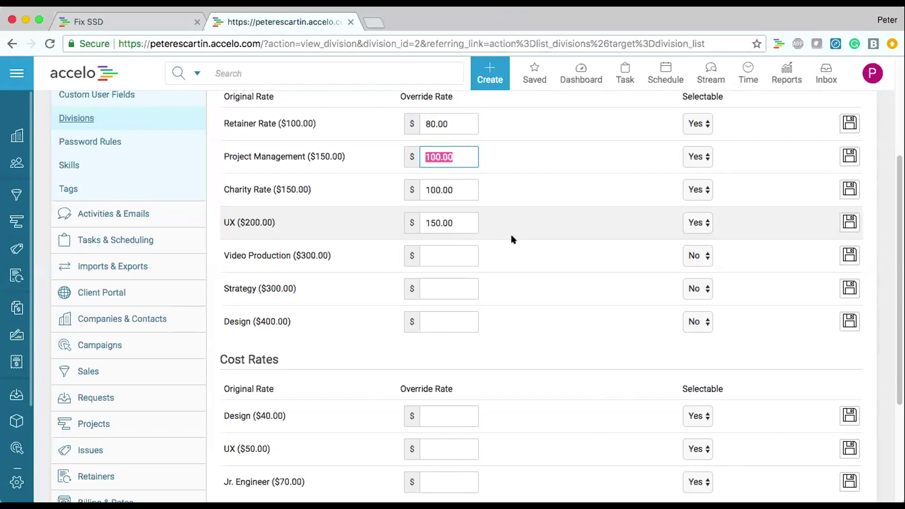
pyautogui.scroll(4, 513, 239)
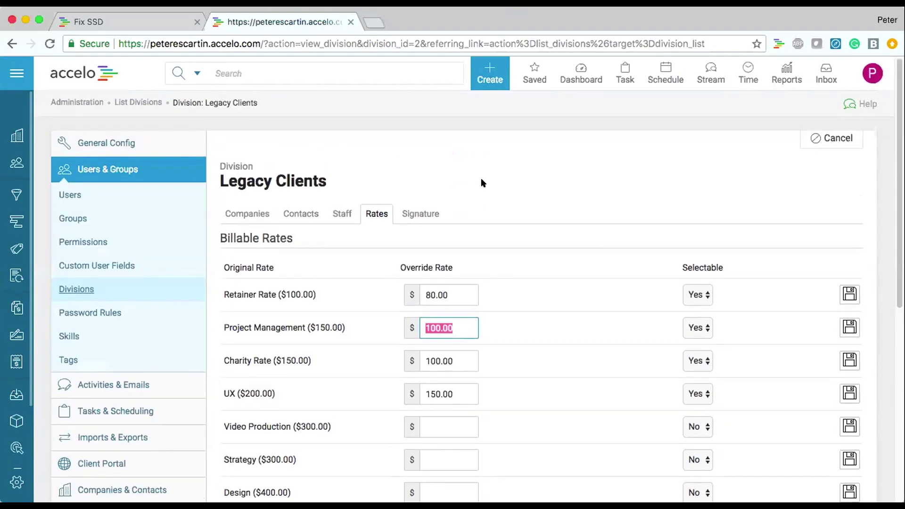
# Return to the divisions list, open the German Office division and view its email signature.
pyautogui.click(118, 285)
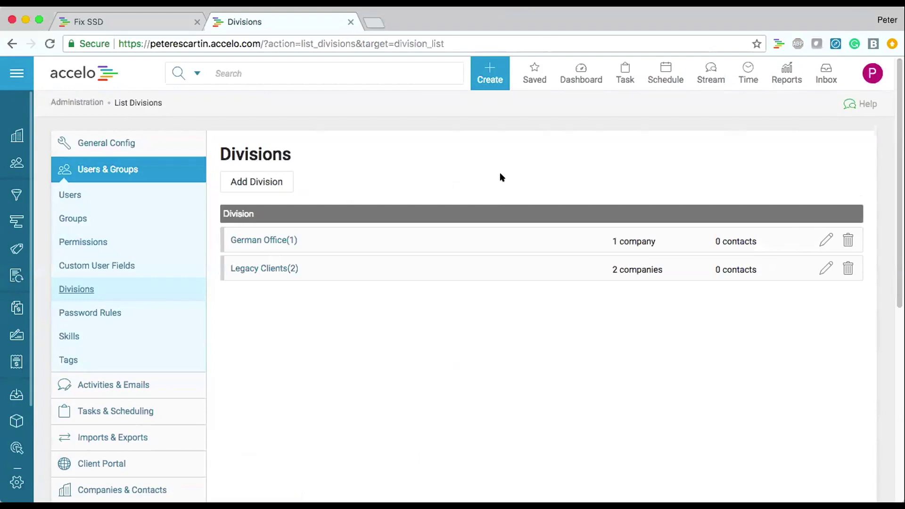
pyautogui.click(267, 241)
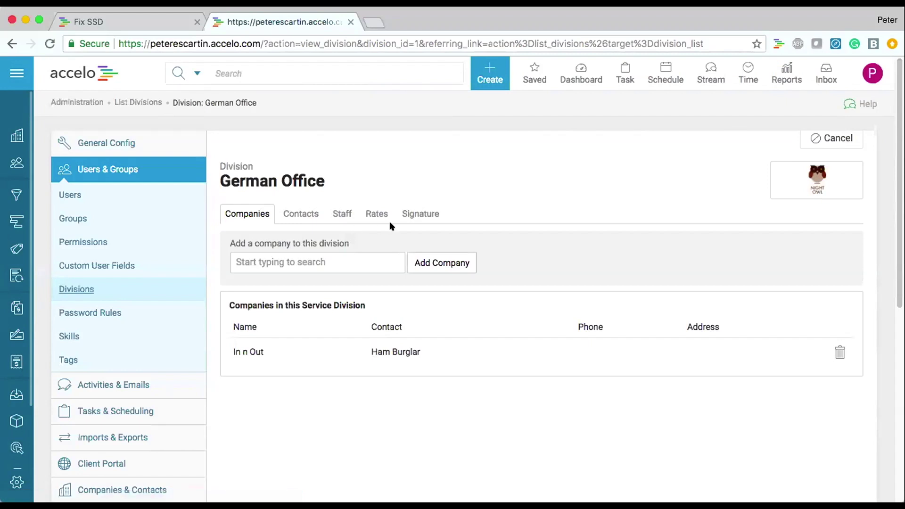
pyautogui.click(407, 213)
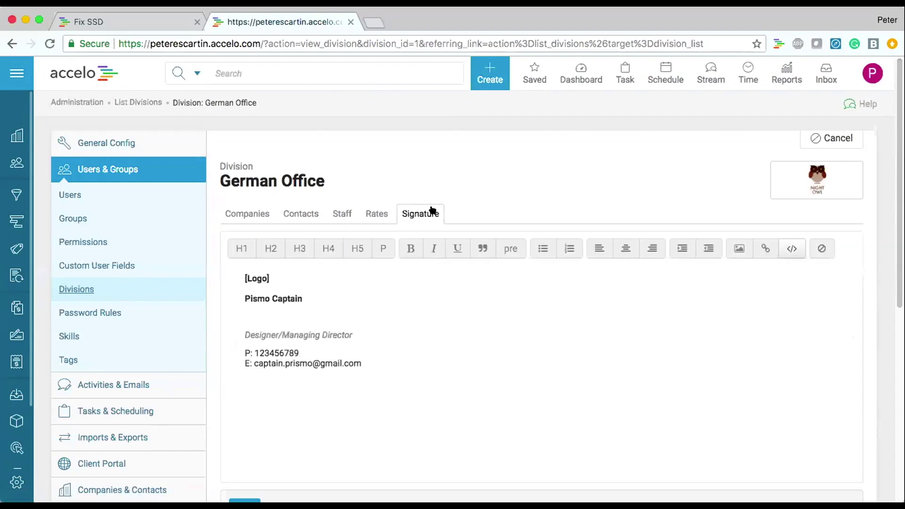
pyautogui.scroll(-2, 508, 181)
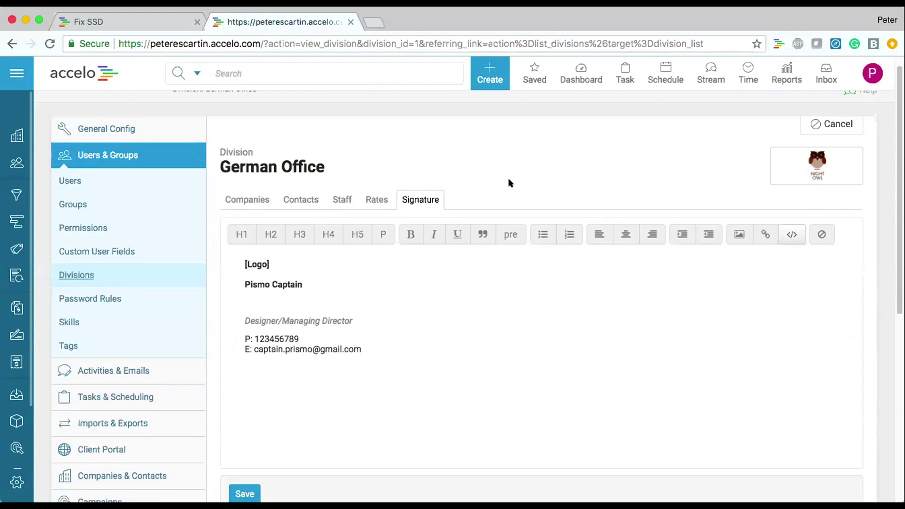
pyautogui.scroll(2, 509, 182)
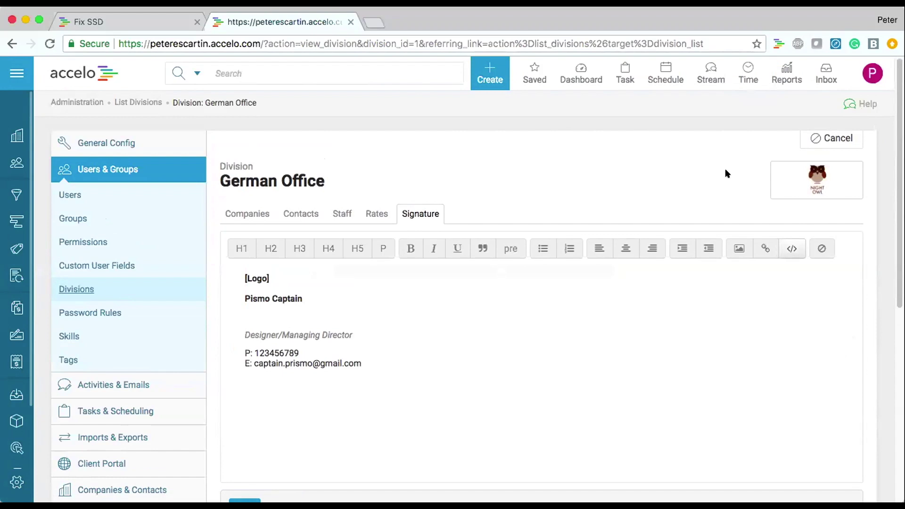
# Review the contacts and staff assigned to the German Office division.
pyautogui.click(301, 213)
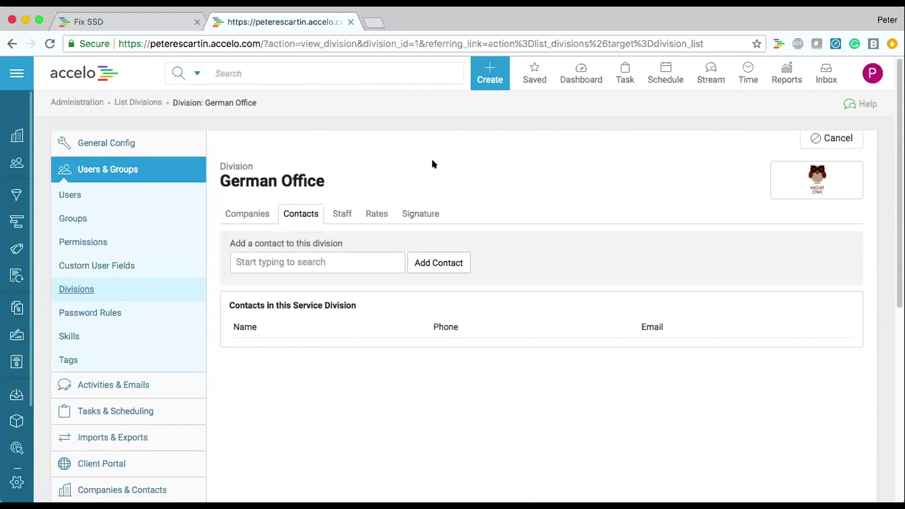
pyautogui.click(328, 251)
pyautogui.click(341, 212)
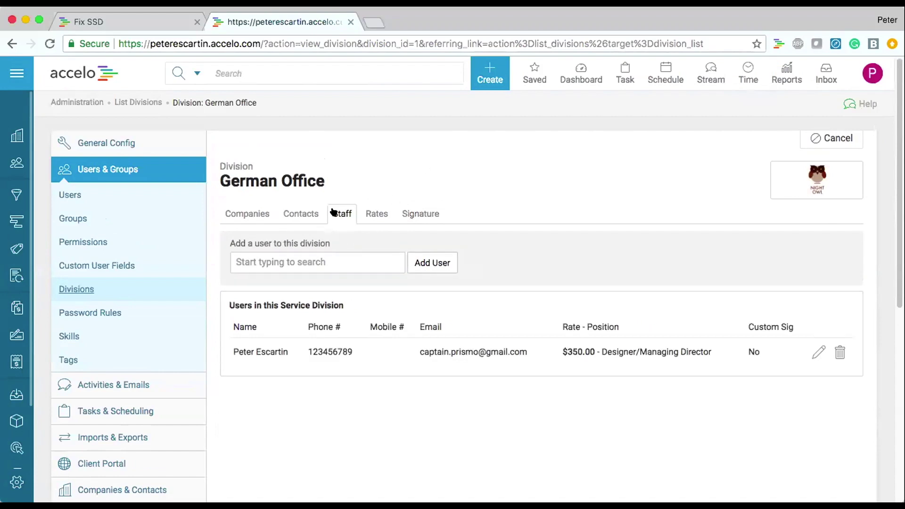
pyautogui.tripleClick(258, 351)
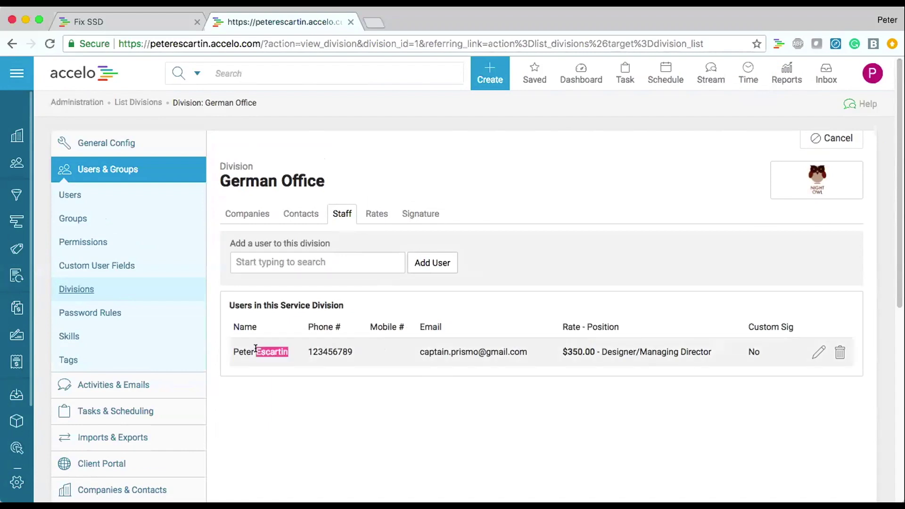
pyautogui.click(304, 212)
# Examine the German Office division's override rates for both billable and cost rates.
pyautogui.click(376, 214)
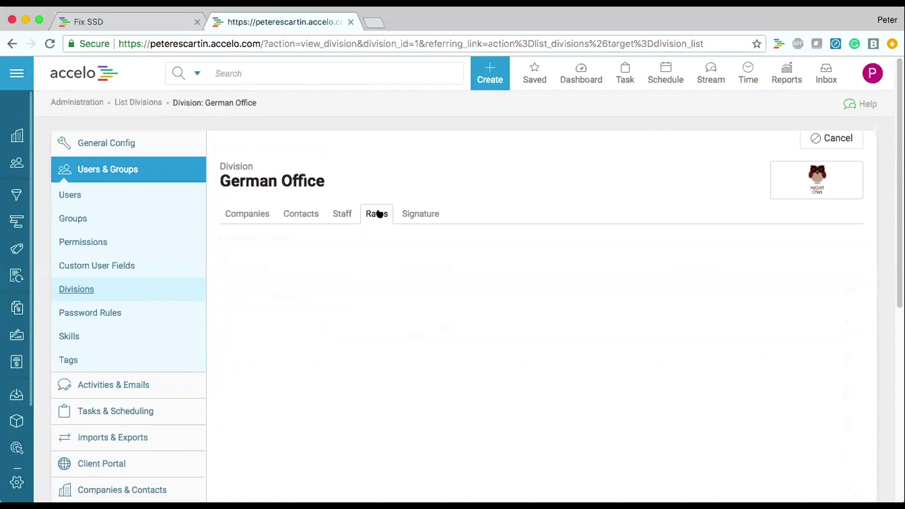
pyautogui.scroll(-1, 433, 241)
pyautogui.scroll(-6, 434, 242)
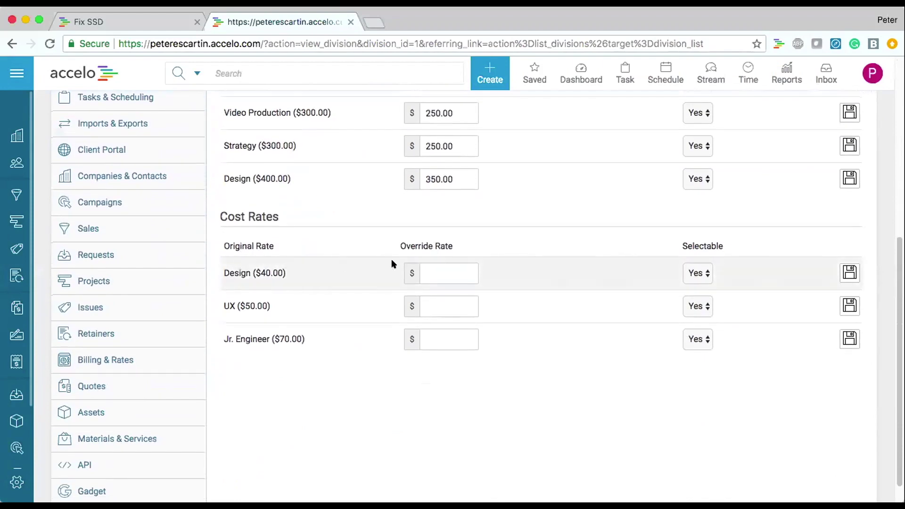
pyautogui.tripleClick(424, 243)
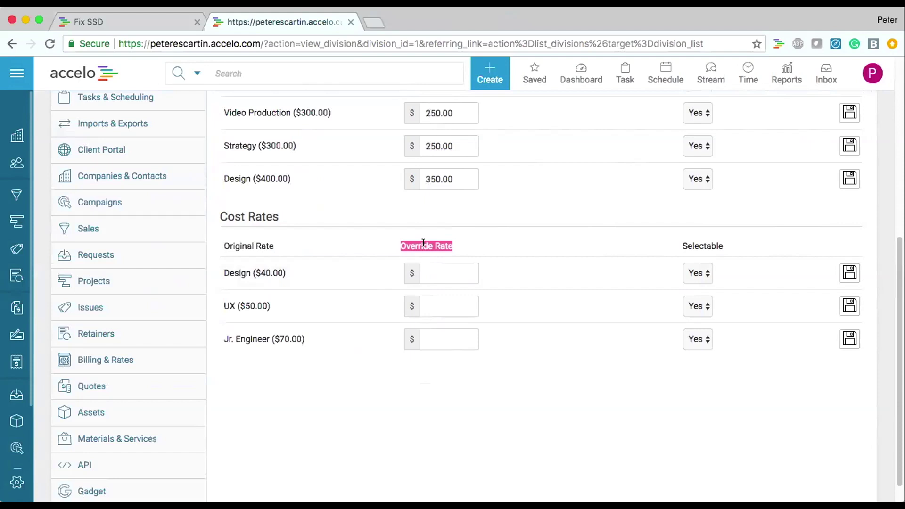
pyautogui.click(563, 331)
pyautogui.scroll(5, 563, 331)
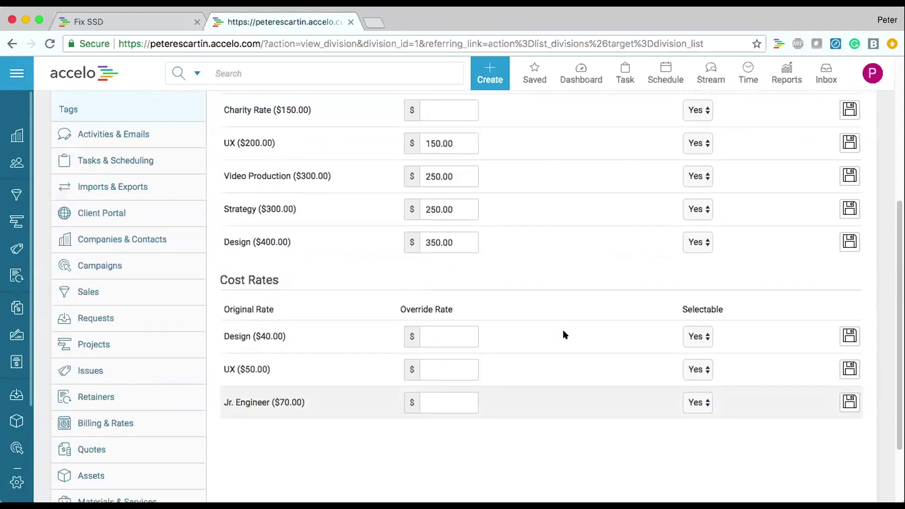
pyautogui.scroll(3, 564, 335)
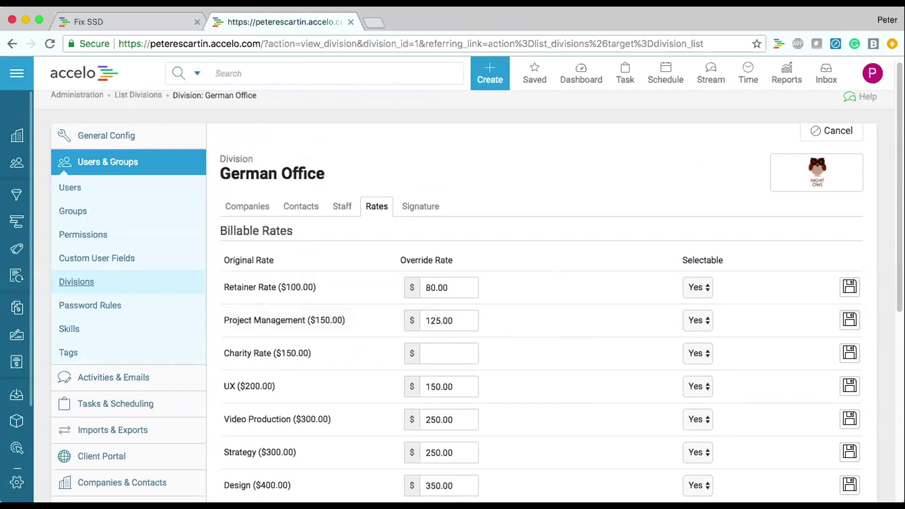
pyautogui.moveTo(581, 75)
pyautogui.scroll(1, 687, 183)
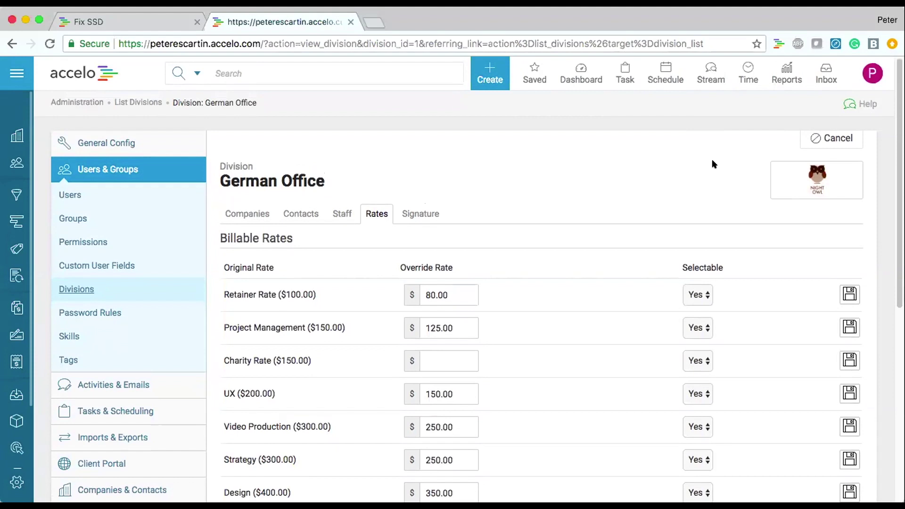
# Open the Timesheet Report for the current staff member and set its date range to Last Month.
pyautogui.moveTo(789, 70)
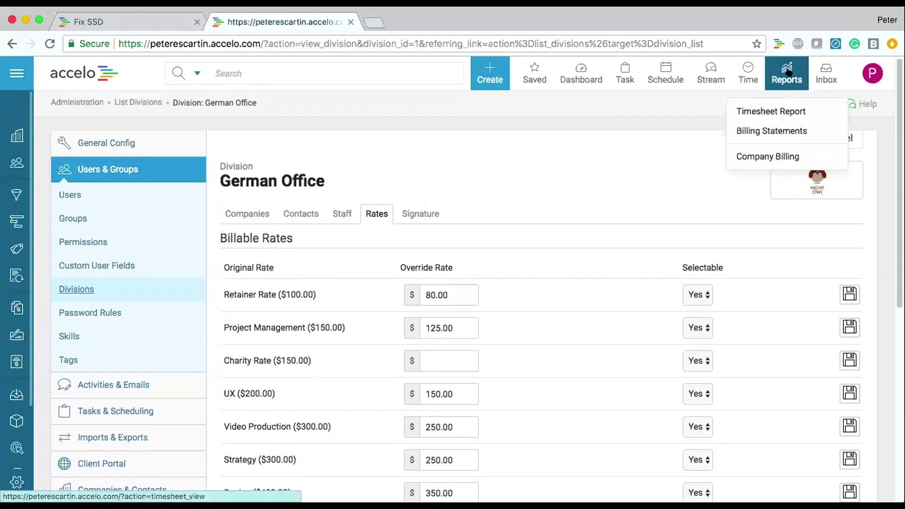
pyautogui.click(783, 111)
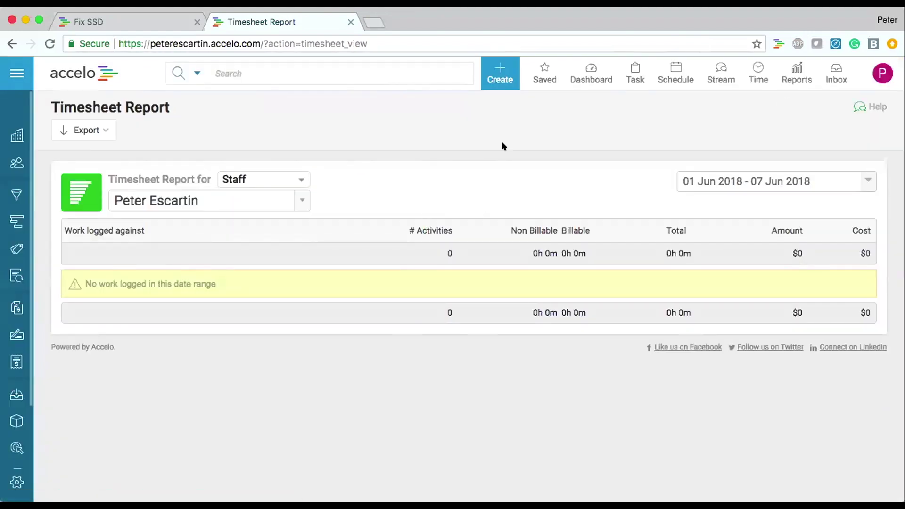
pyautogui.click(259, 198)
pyautogui.click(379, 188)
pyautogui.click(749, 173)
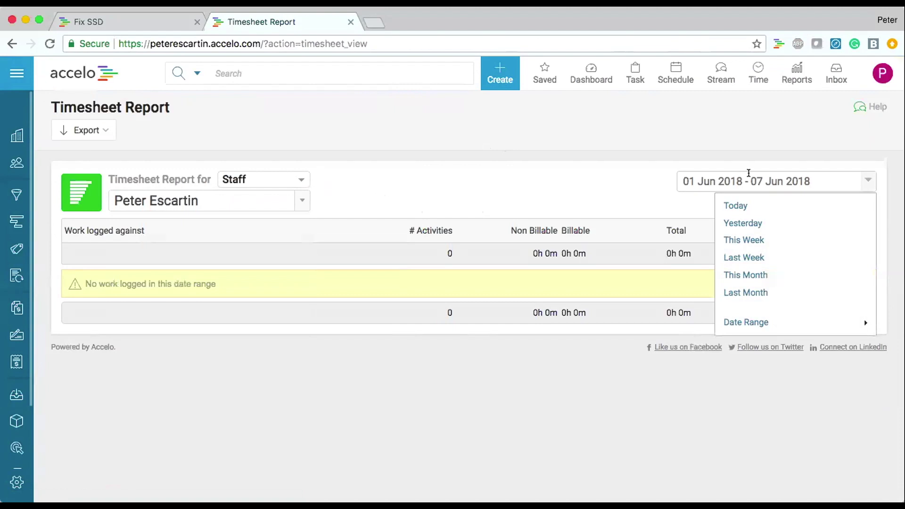
pyautogui.click(744, 291)
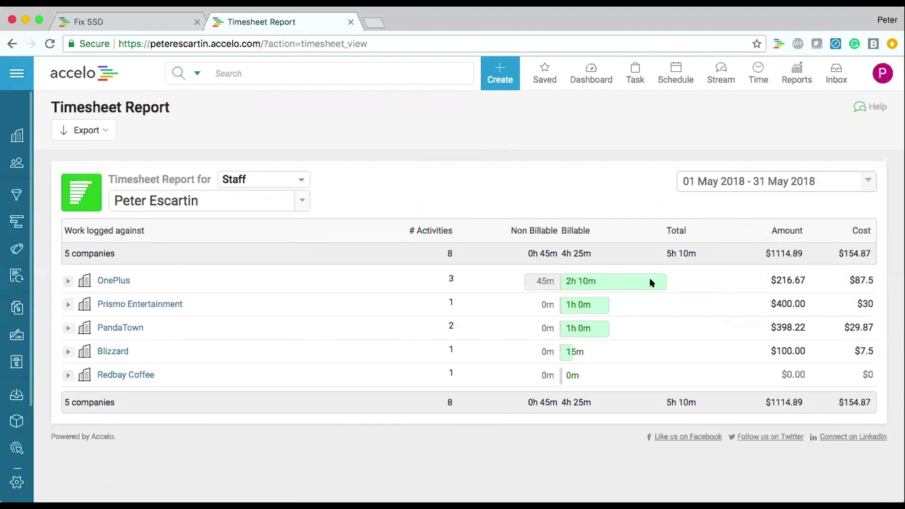
# Examine the timesheet report's Amount and Cost totals across companies and the list of staff members it can be run for.
pyautogui.doubleClick(780, 227)
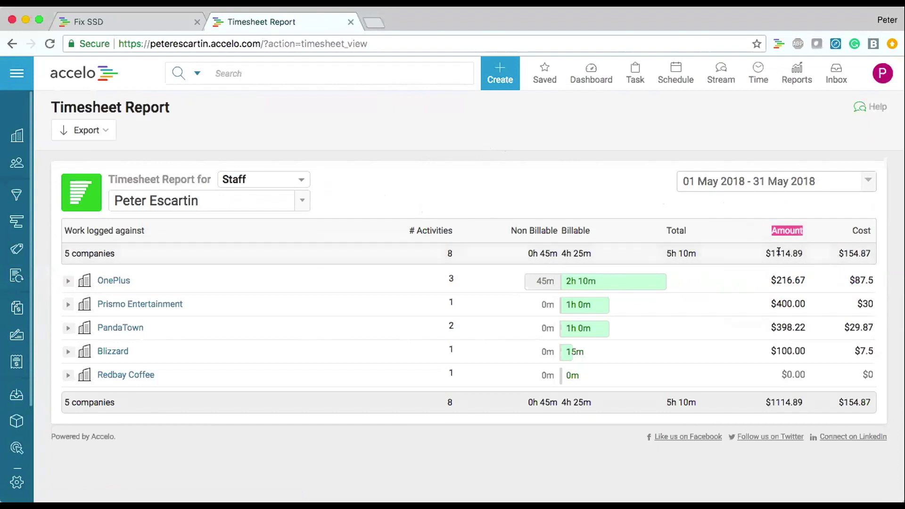
pyautogui.moveTo(803, 255); pyautogui.dragTo(766, 255)
pyautogui.click(782, 274)
pyautogui.doubleClick(783, 274)
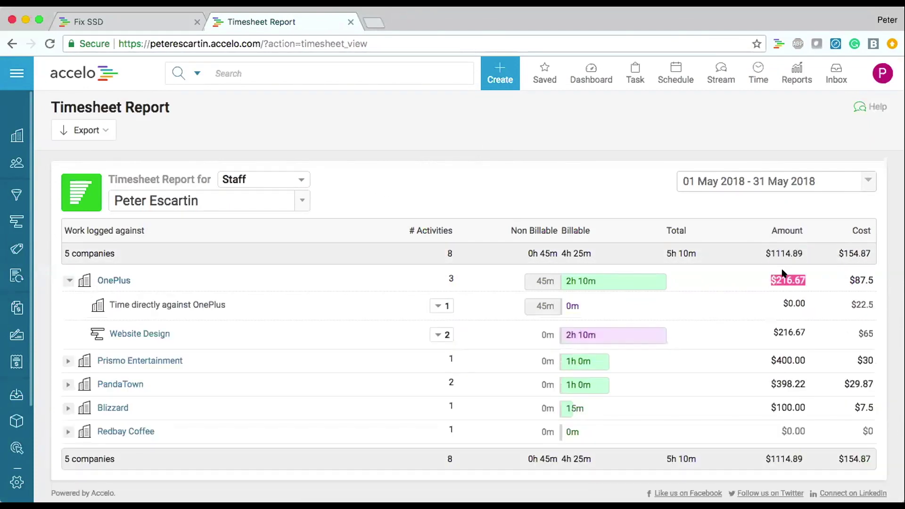
pyautogui.doubleClick(854, 250)
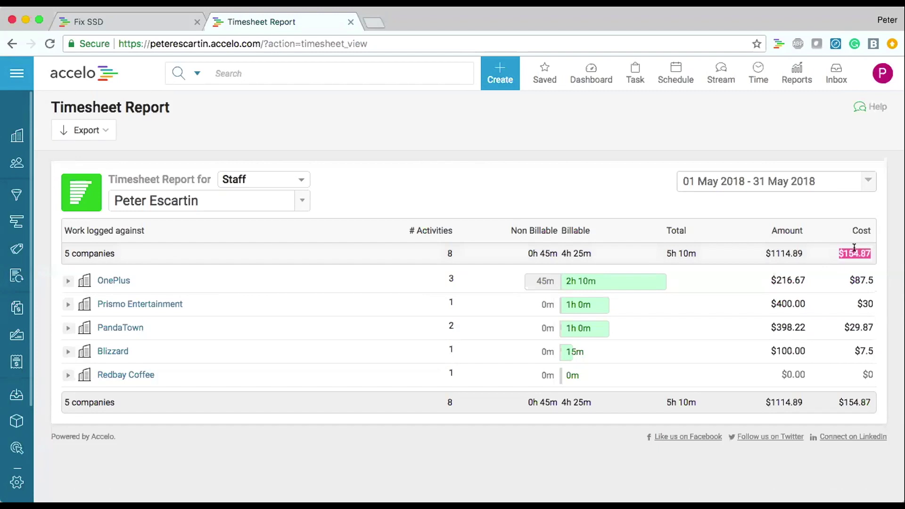
pyautogui.moveTo(765, 255); pyautogui.dragTo(872, 253)
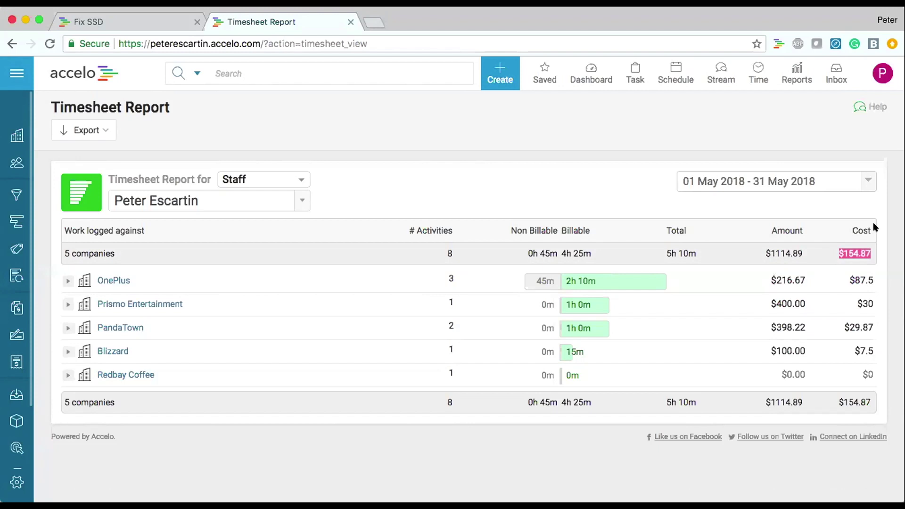
pyautogui.click(303, 201)
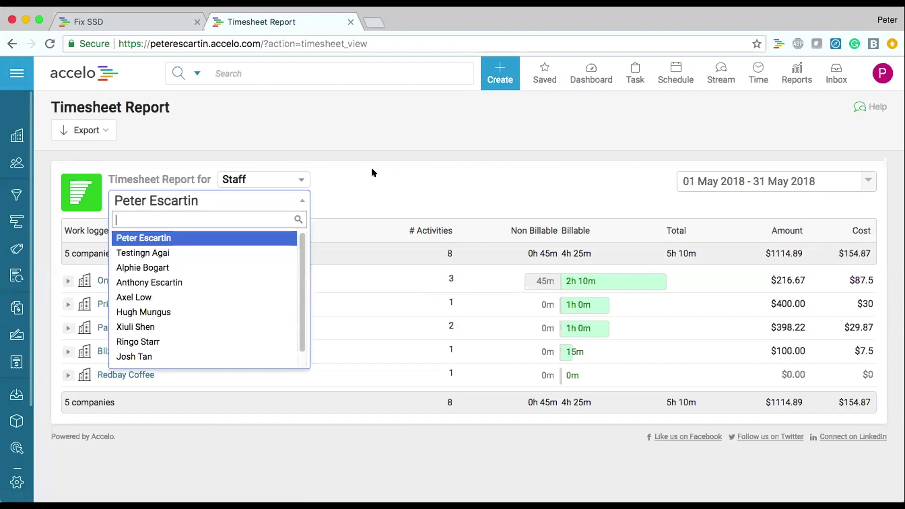
pyautogui.click(611, 142)
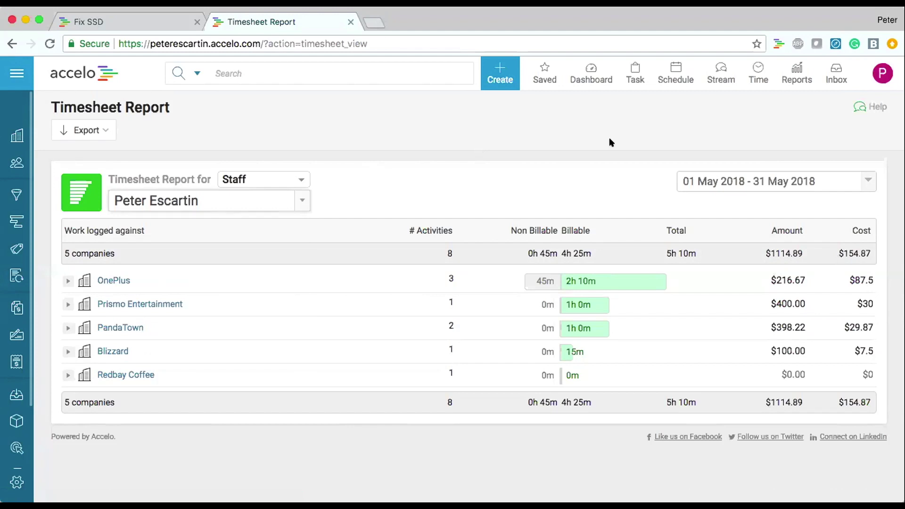
pyautogui.moveTo(591, 76)
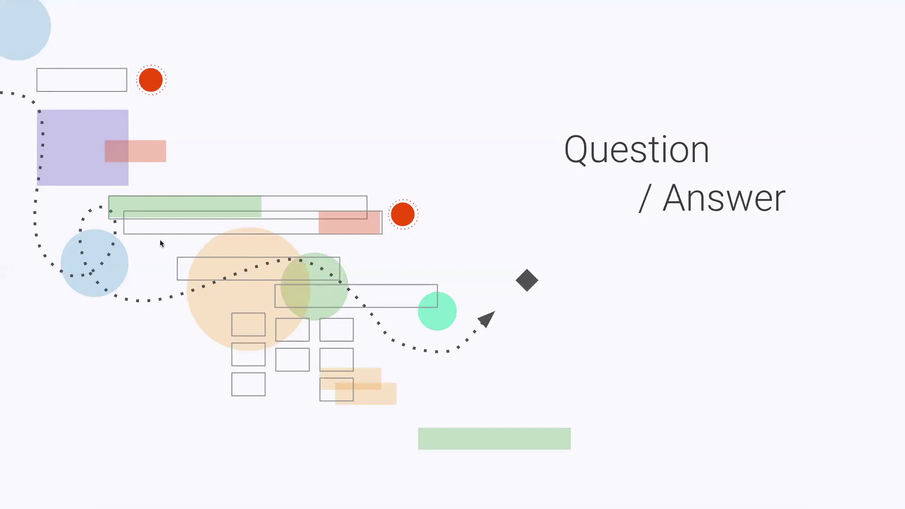
pyautogui.press('Right')
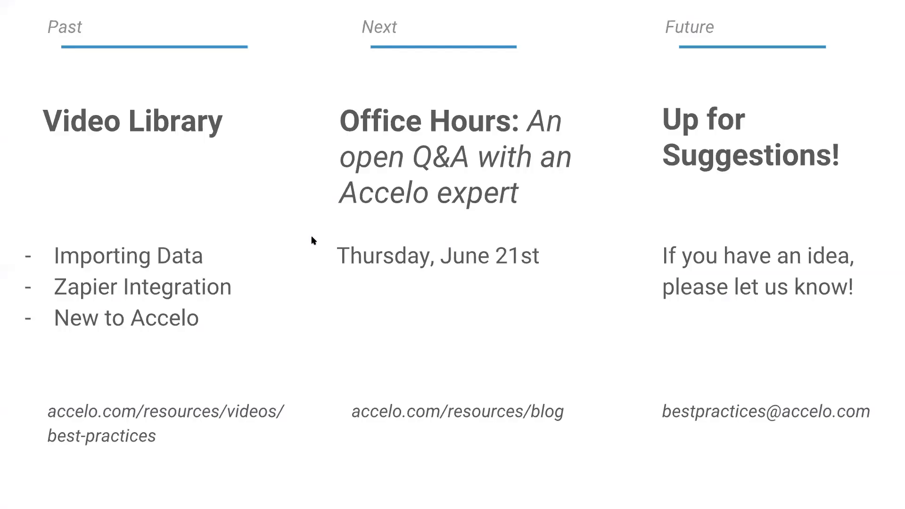